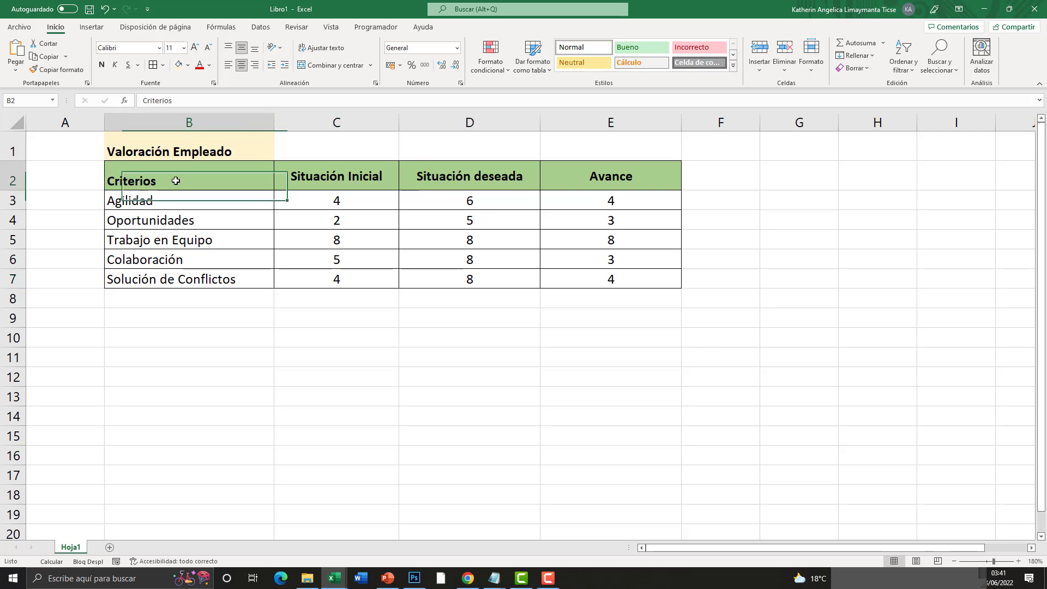
# - Walk through the Valoración Empleado table's criteria, from Agilidad and Oportunidades to Solución de Conflictos
pyautogui.moveTo(173, 180); pyautogui.dragTo(603, 272)
pyautogui.click(245, 198)
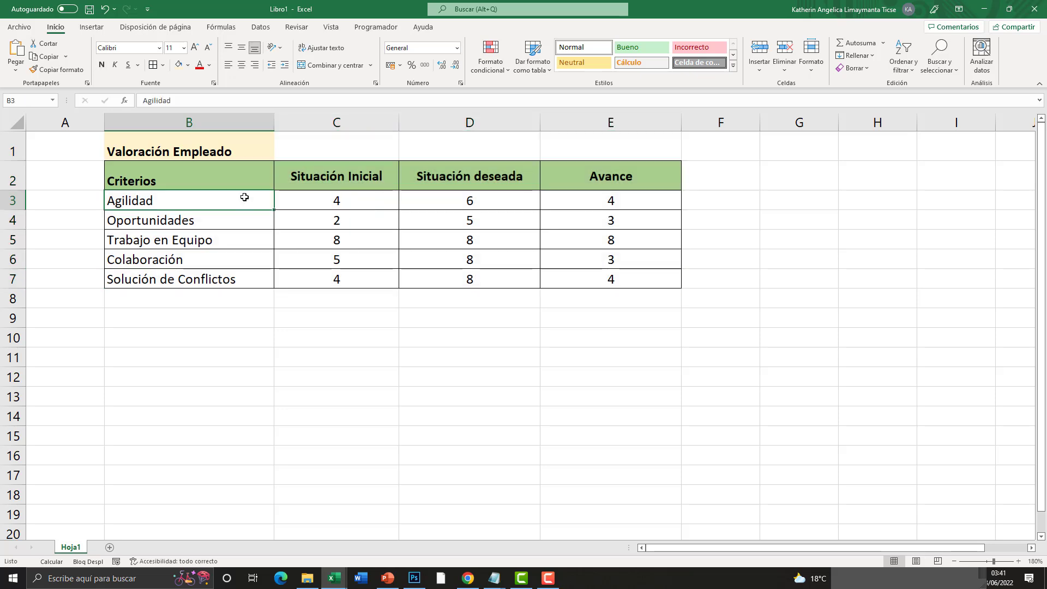
pyautogui.click(208, 172)
pyautogui.click(167, 152)
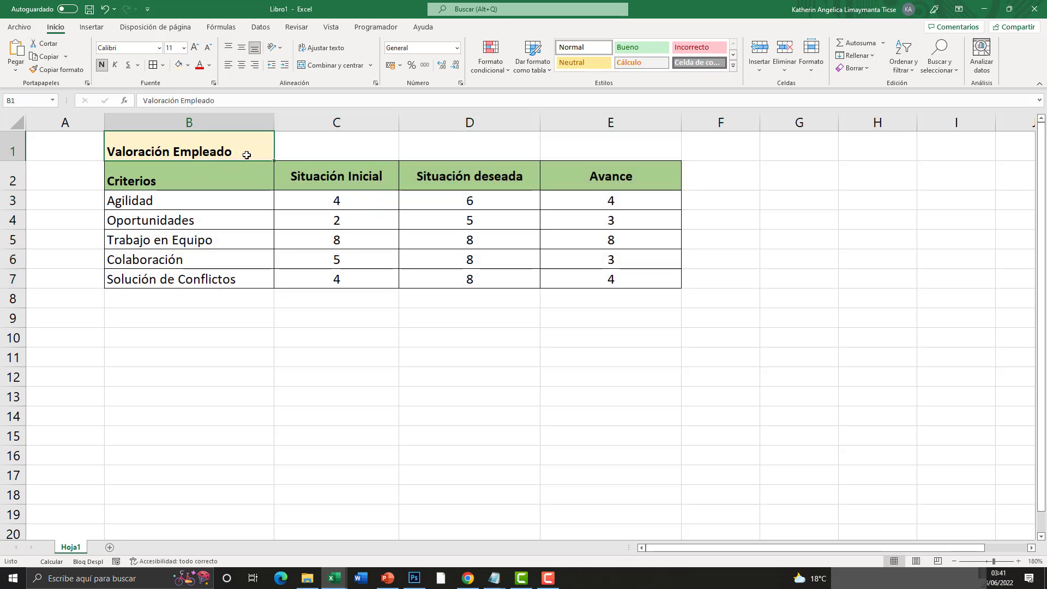
pyautogui.click(146, 180)
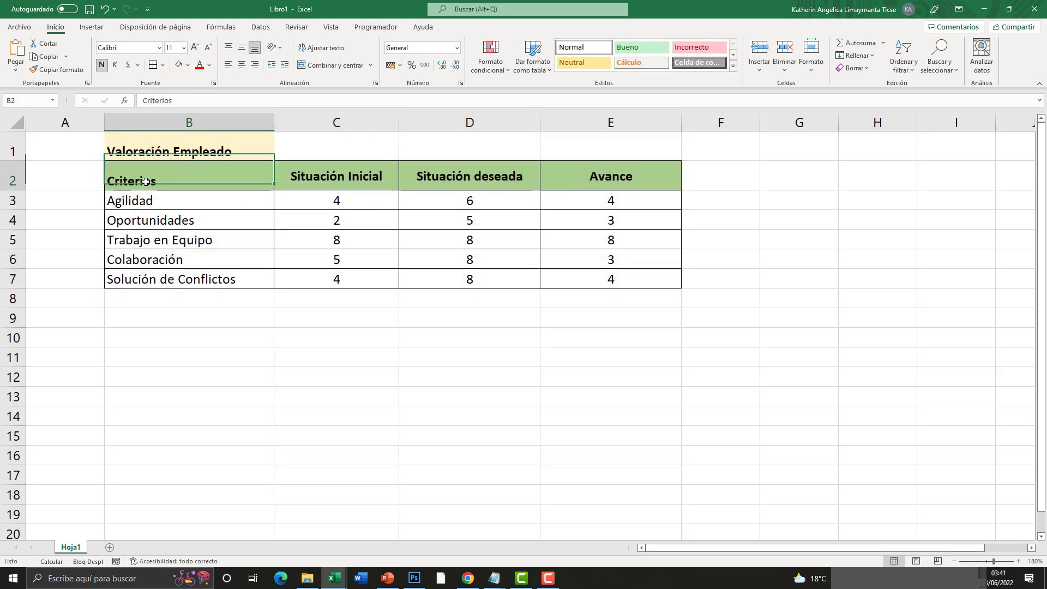
pyautogui.click(152, 199)
pyautogui.click(156, 215)
pyautogui.click(155, 202)
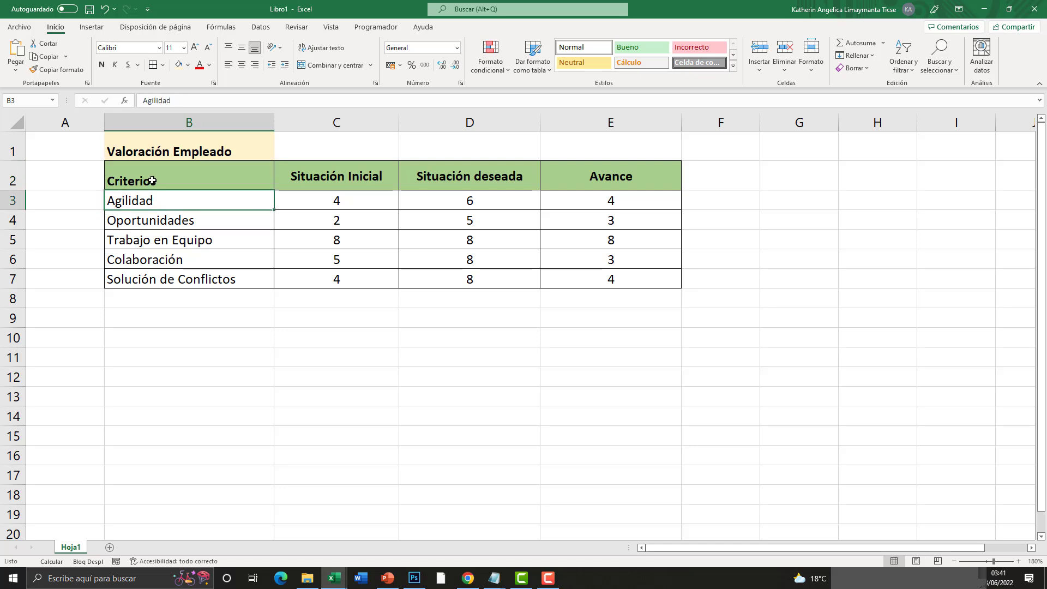
pyautogui.click(152, 180)
pyautogui.click(153, 200)
pyautogui.click(157, 222)
pyautogui.click(174, 235)
pyautogui.click(162, 259)
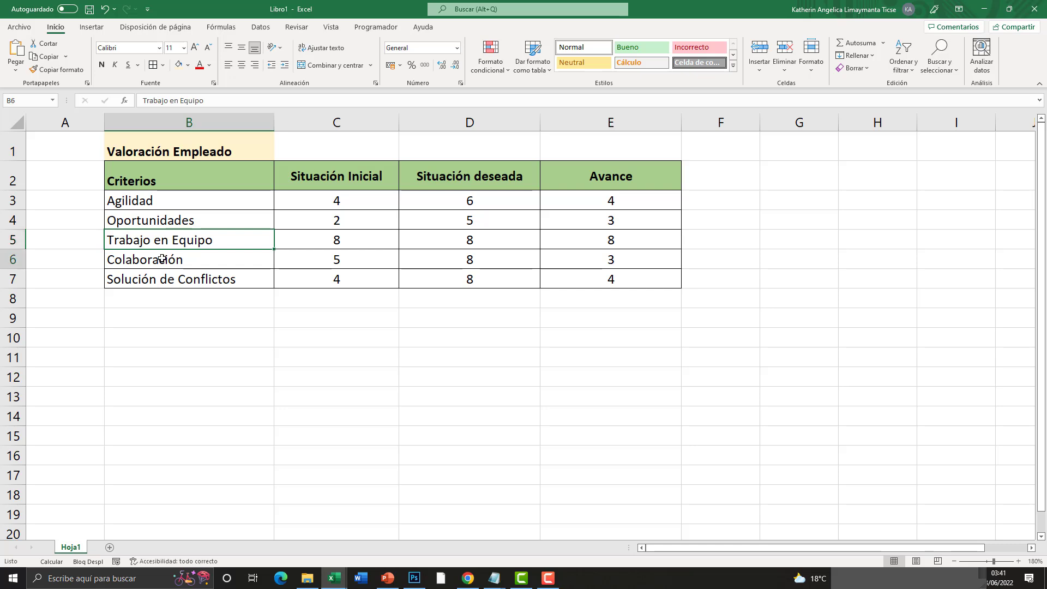
pyautogui.click(178, 281)
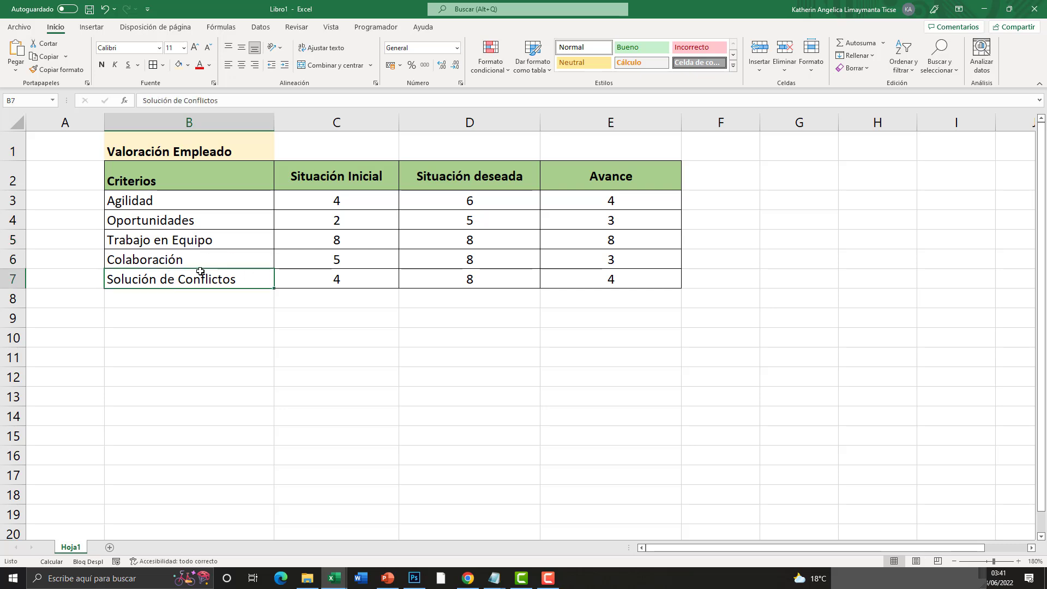
# - Point out the Situación Inicial column and its scores, starting with Agilidad's 4
pyautogui.click(336, 218)
pyautogui.click(329, 201)
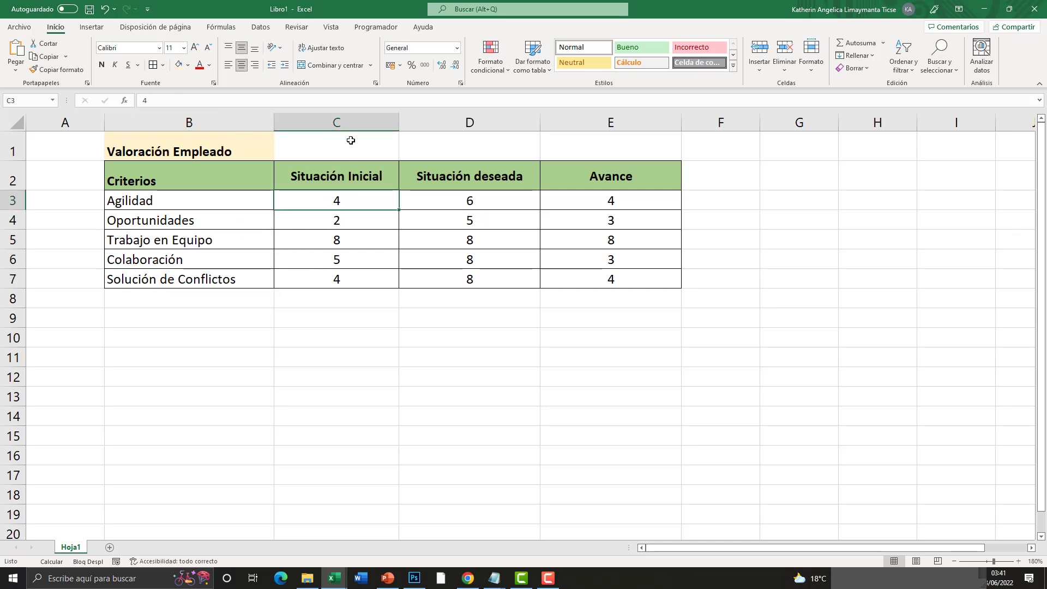
pyautogui.click(347, 122)
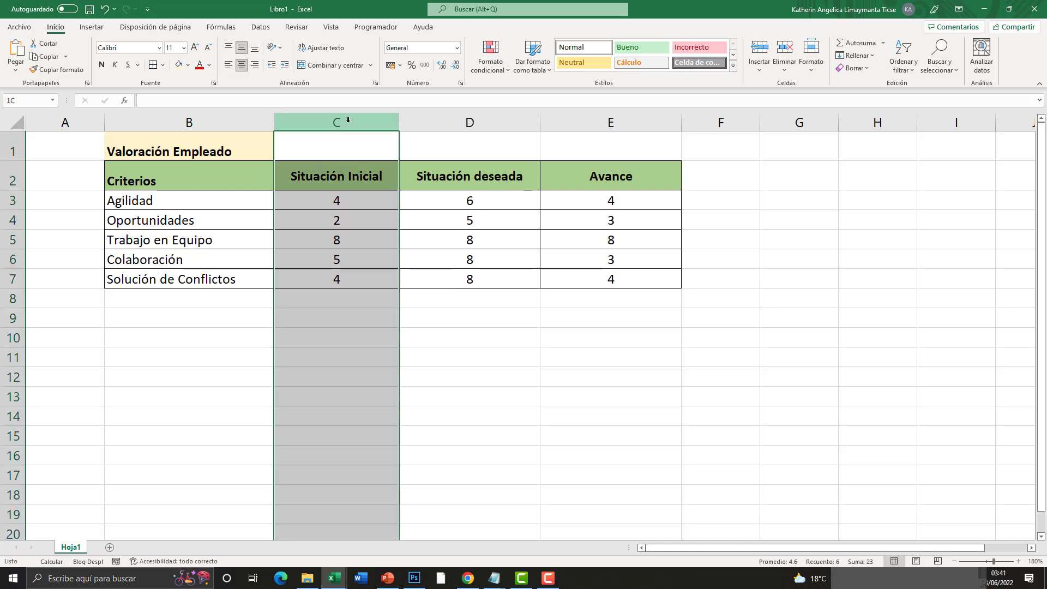
pyautogui.click(353, 177)
pyautogui.moveTo(326, 201); pyautogui.dragTo(336, 279)
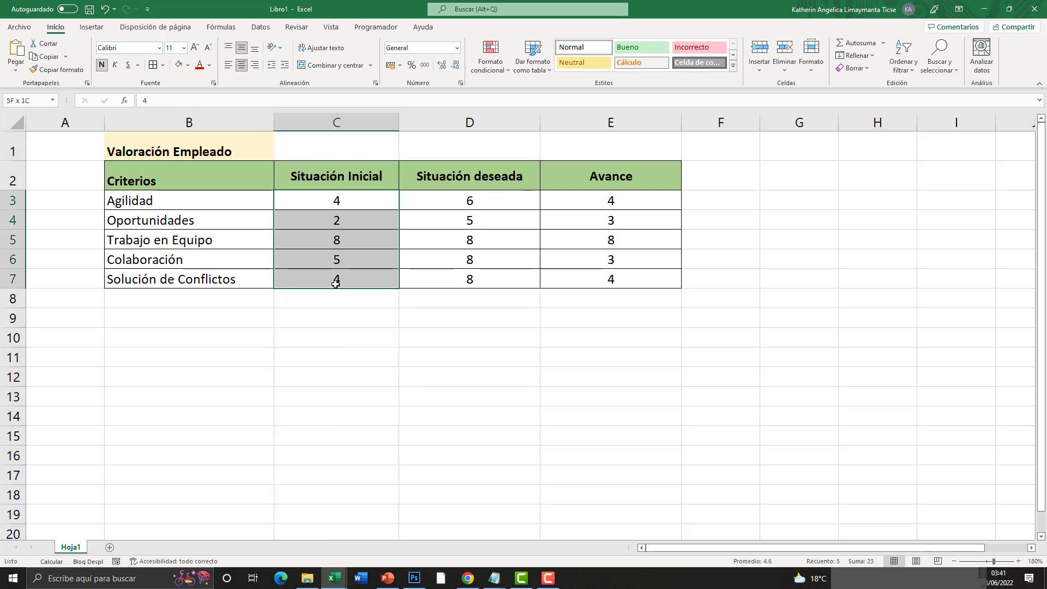
pyautogui.click(336, 203)
pyautogui.moveTo(336, 203); pyautogui.dragTo(336, 279)
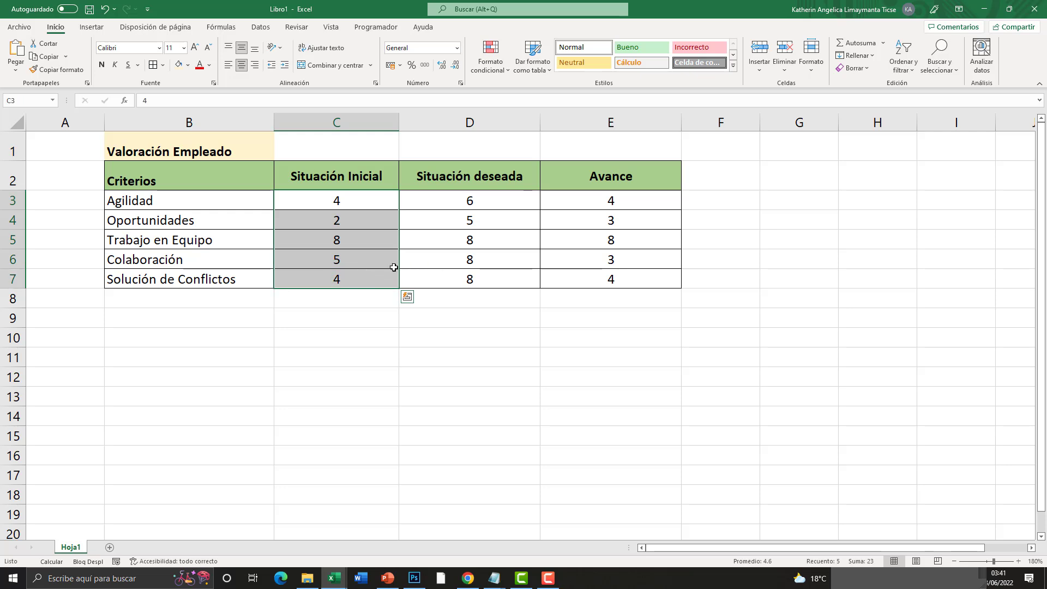
# - Highlight the Situación deseada and Avance scores, then select B2:C7 as the chart data
pyautogui.click(470, 123)
pyautogui.moveTo(468, 200); pyautogui.dragTo(472, 278)
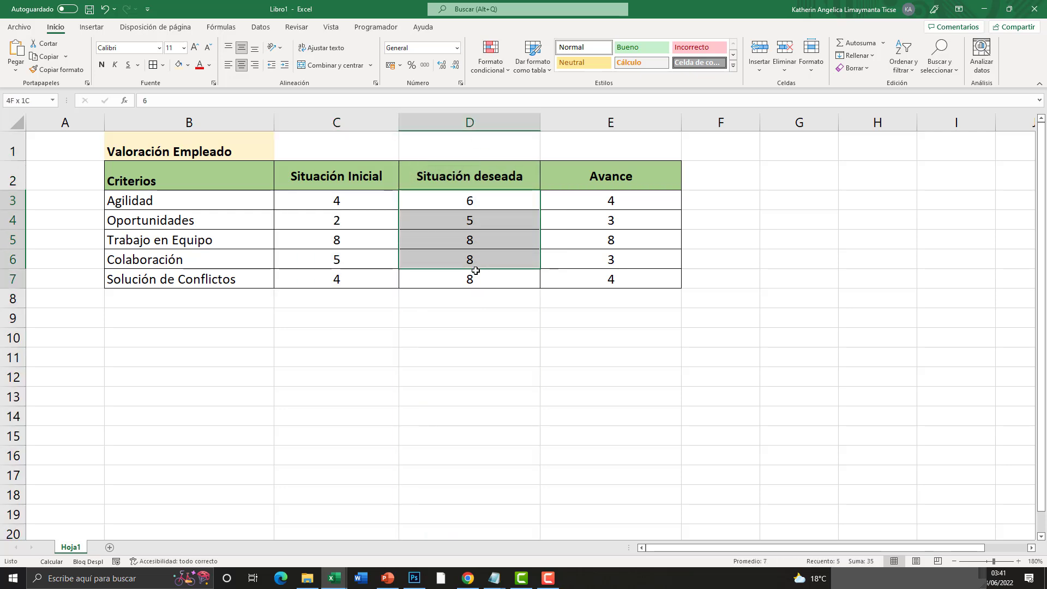
pyautogui.moveTo(596, 203); pyautogui.dragTo(604, 279)
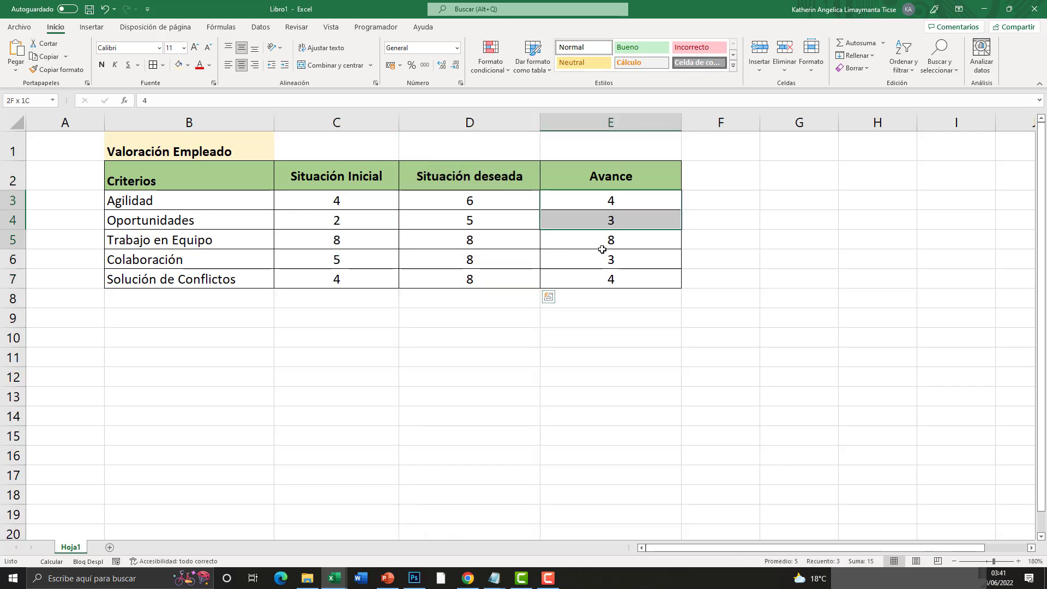
pyautogui.click(600, 241)
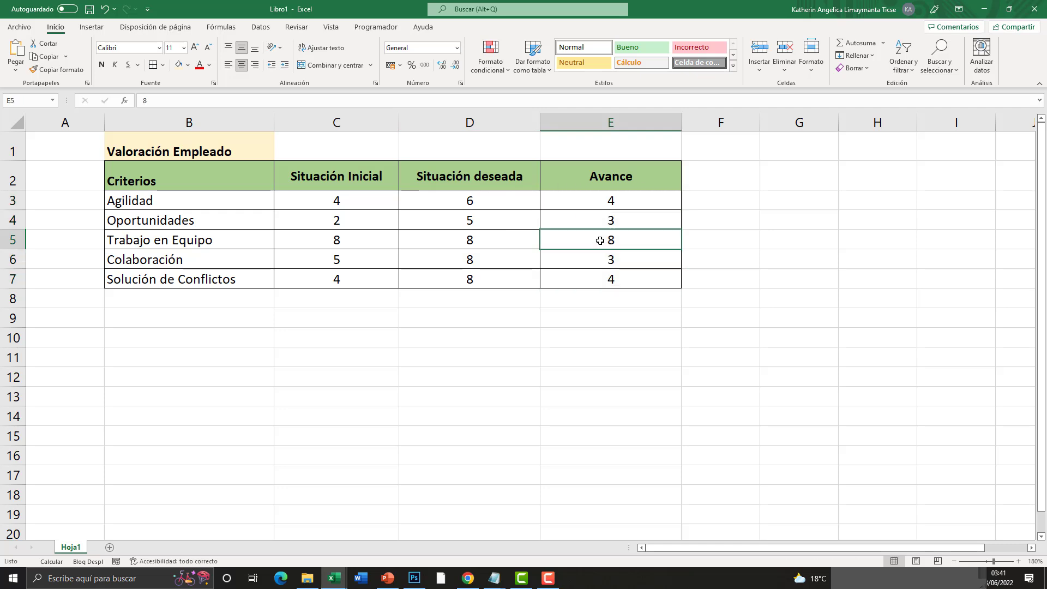
pyautogui.moveTo(365, 211); pyautogui.dragTo(354, 278)
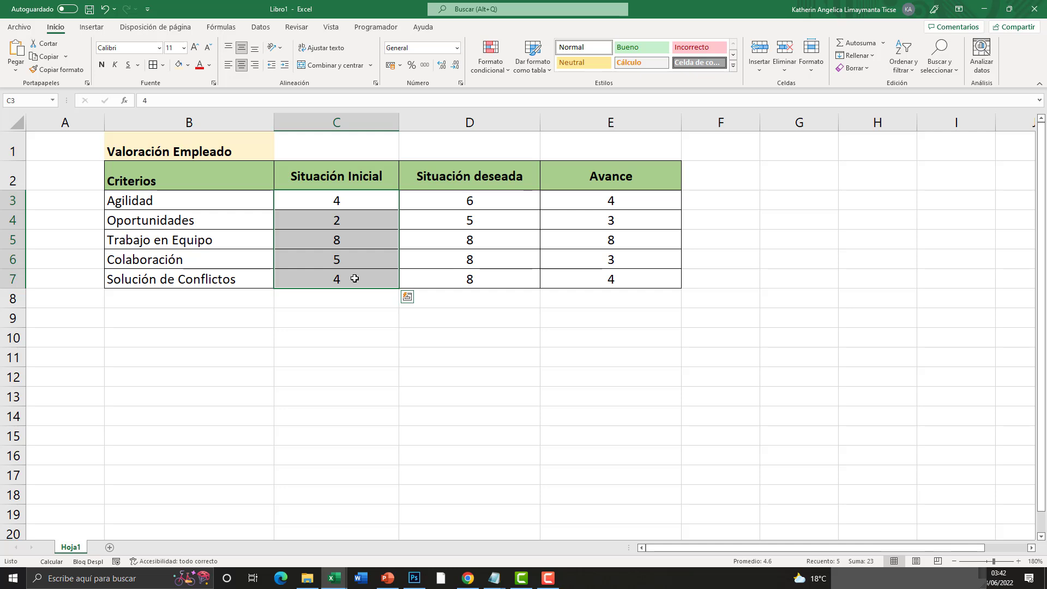
pyautogui.moveTo(167, 178); pyautogui.dragTo(364, 278)
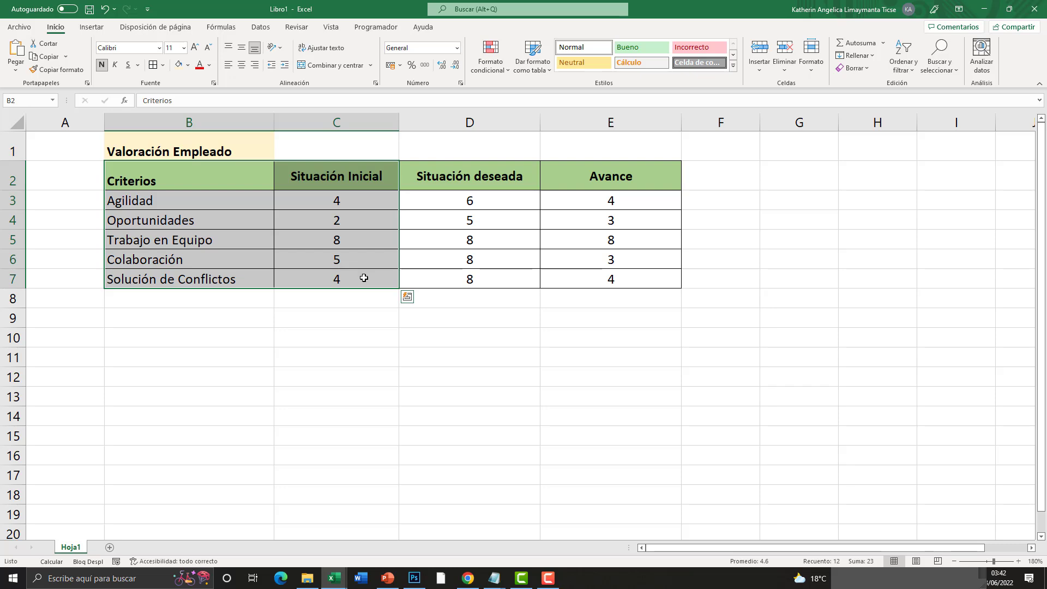
# - Insert a Radial con marcadores chart from the Insertar tab's radar chart gallery
pyautogui.click(92, 27)
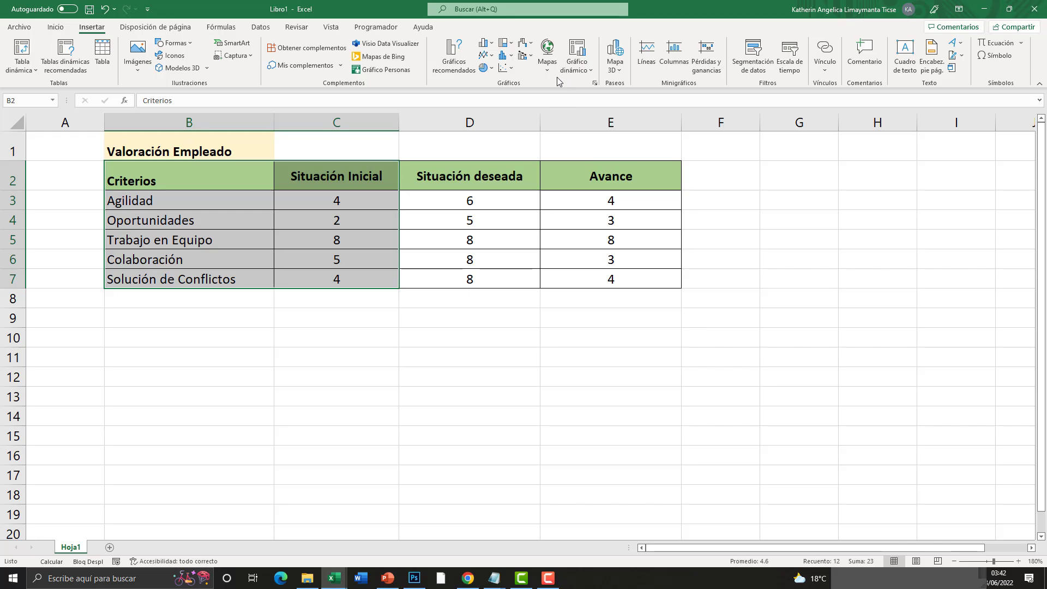
pyautogui.press('super+plus')
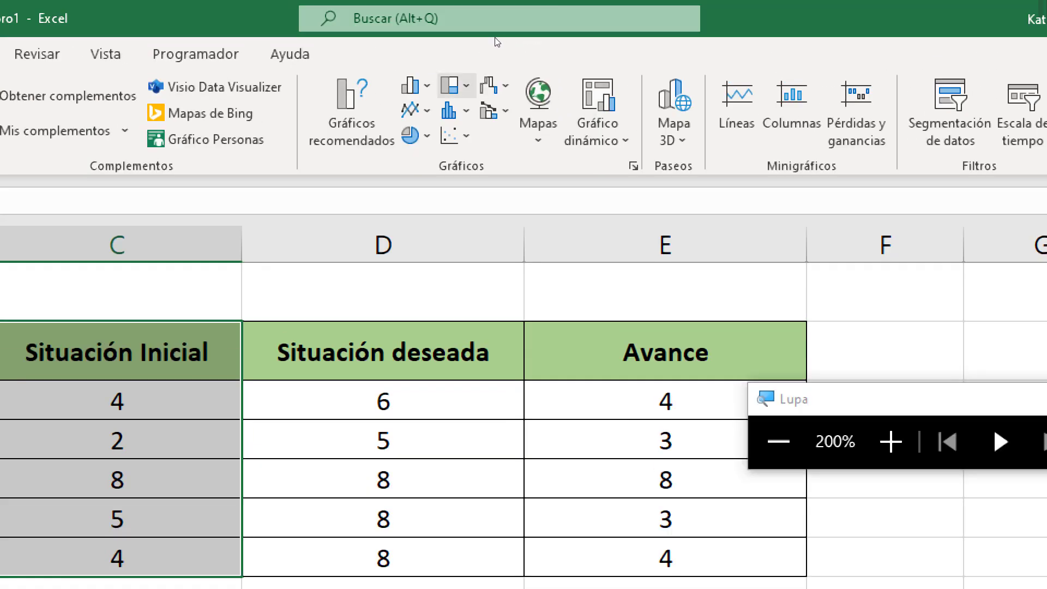
pyautogui.click(531, 45)
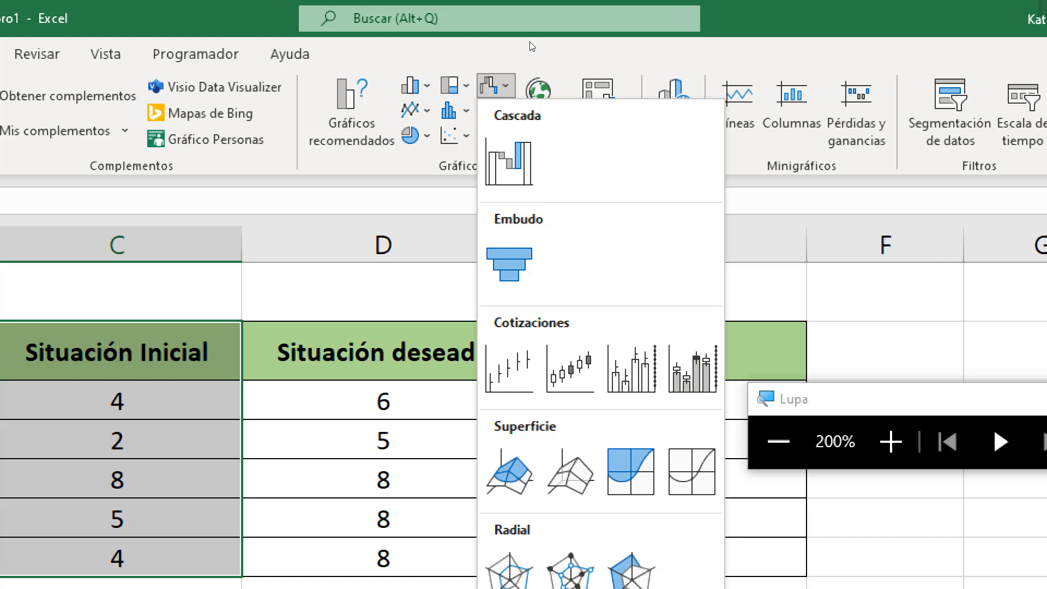
pyautogui.press('super+Escape')
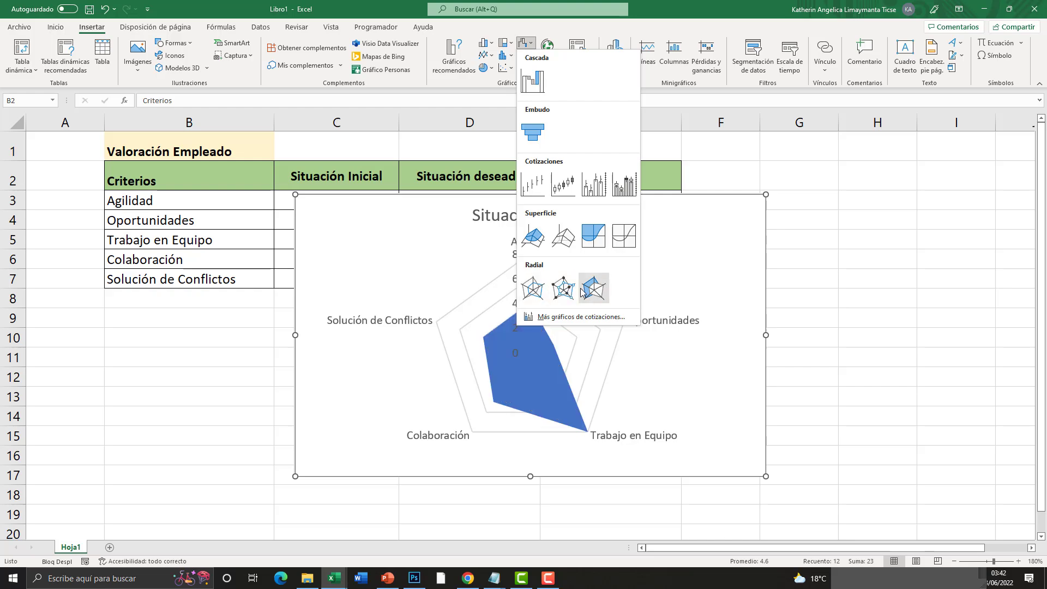
pyautogui.press('super+plus')
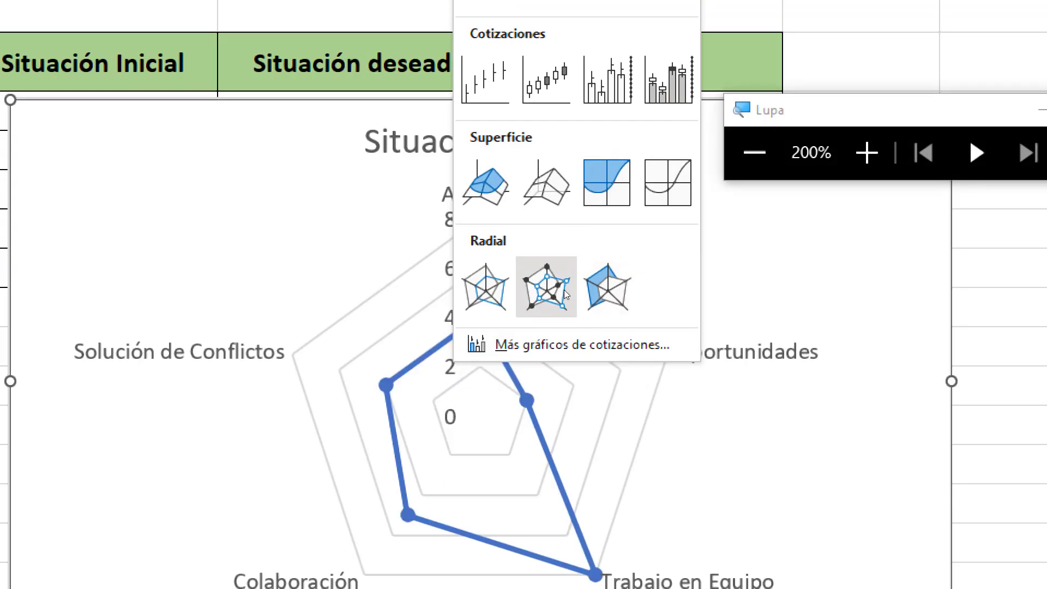
pyautogui.click(563, 289)
pyautogui.press('super+Escape')
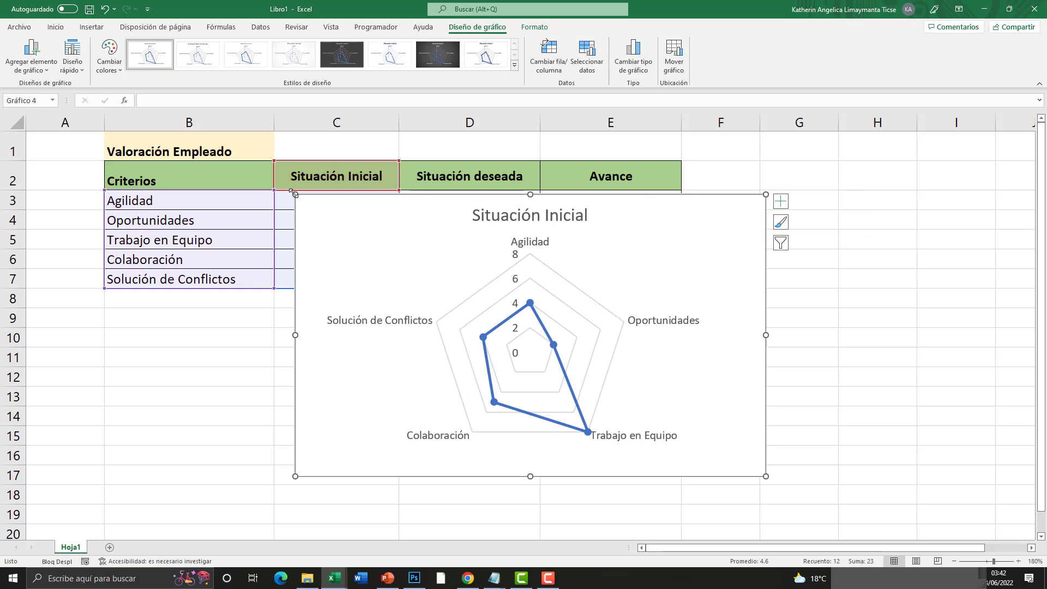
# - Drag the radar chart off the table, zoom the sheet to 140%, and place it below
pyautogui.moveTo(295, 193); pyautogui.dragTo(154, 157)
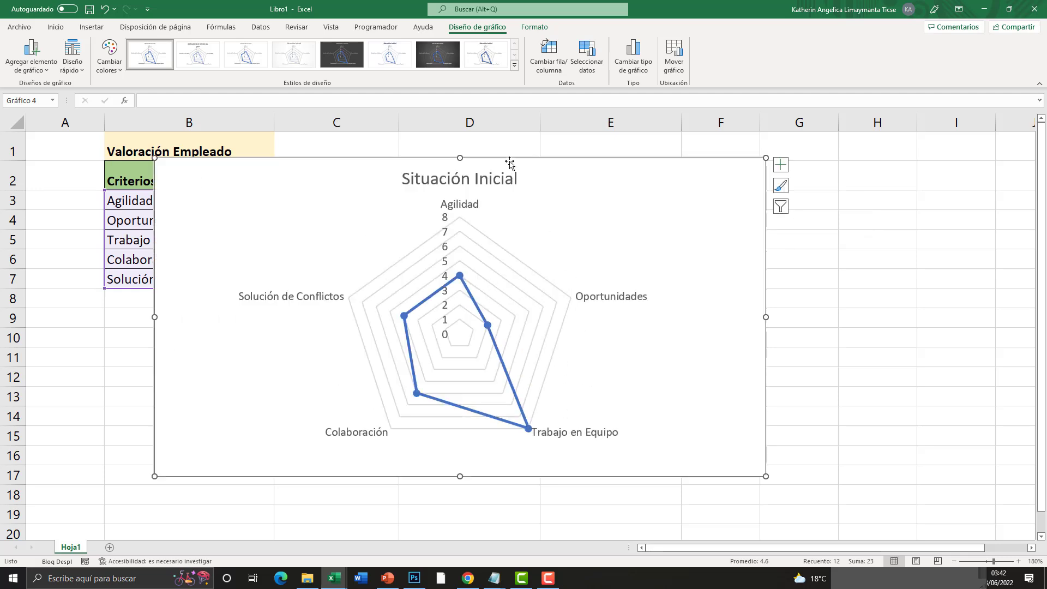
pyautogui.moveTo(510, 161)
pyautogui.mouseDown()
pyautogui.moveTo(596, 225)
pyautogui.moveTo(572, 231)
pyautogui.mouseUp()
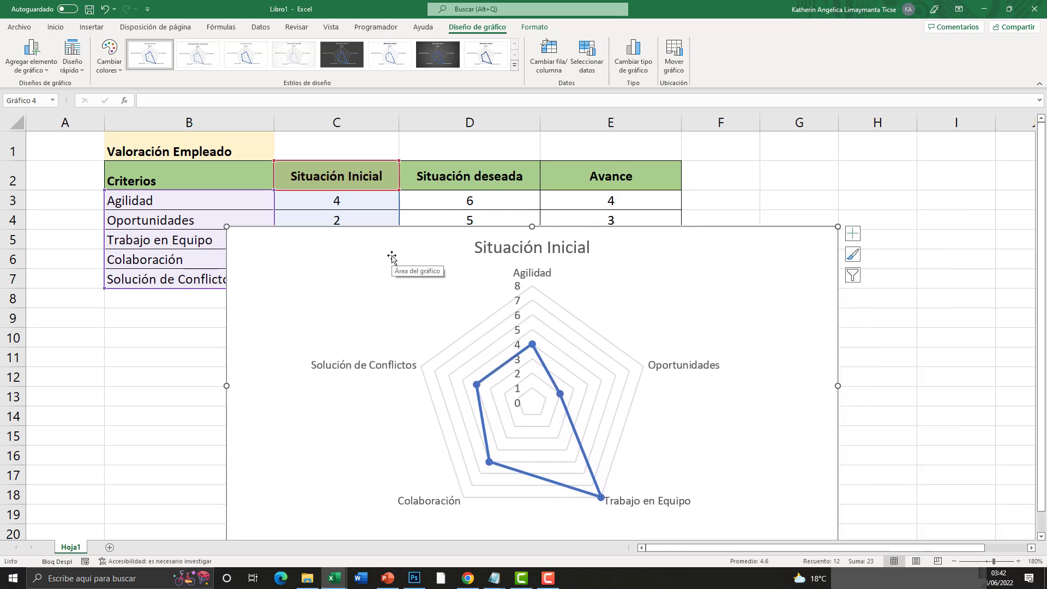
pyautogui.moveTo(320, 234); pyautogui.dragTo(592, 203)
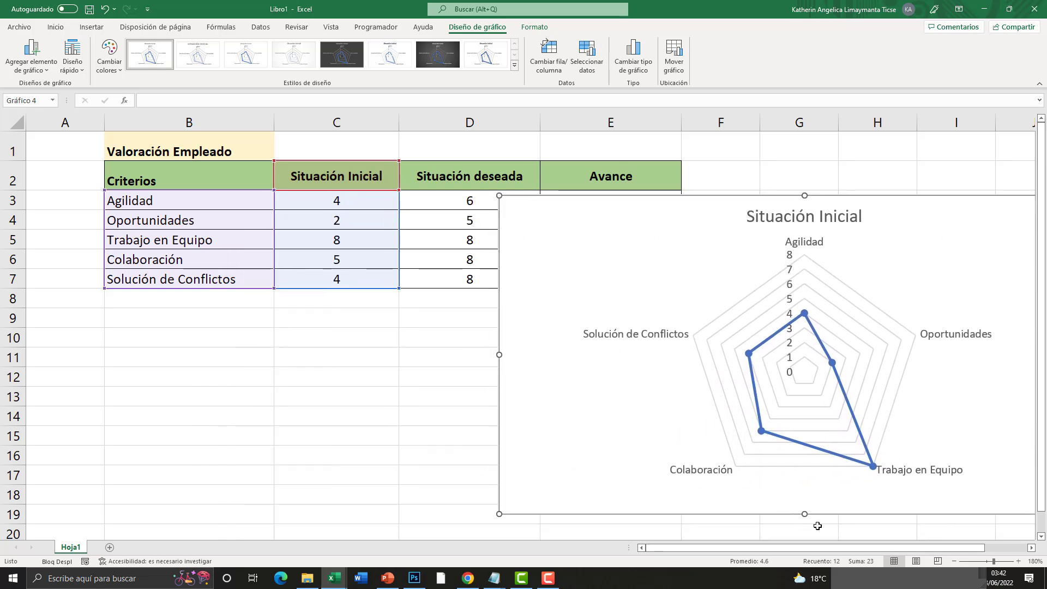
pyautogui.click(954, 561)
pyautogui.click(954, 561)
pyautogui.click(954, 561)
pyautogui.click(954, 561)
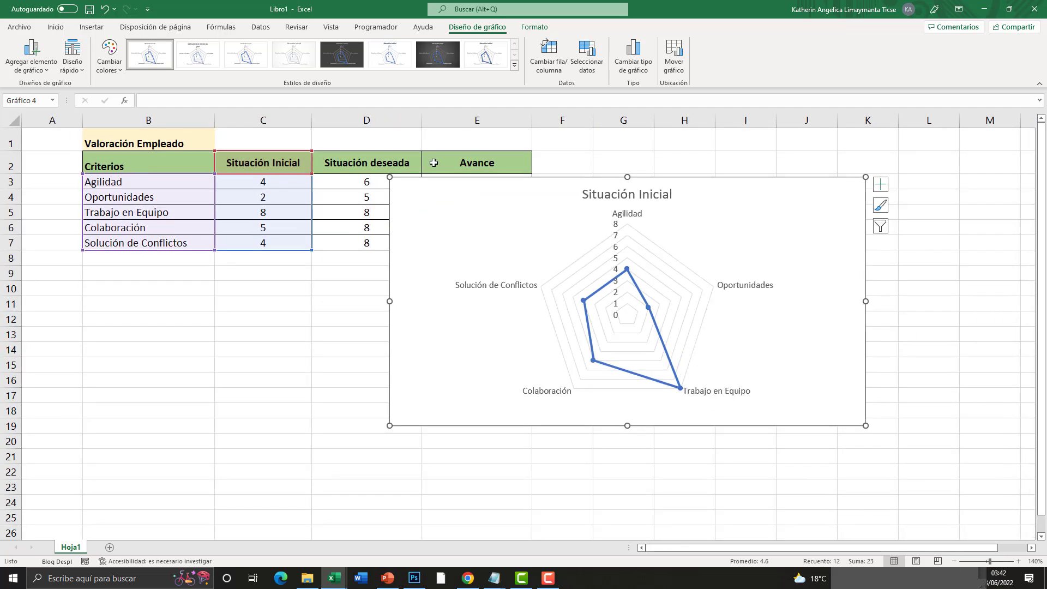
pyautogui.moveTo(431, 180)
pyautogui.mouseDown()
pyautogui.moveTo(561, 171)
pyautogui.moveTo(412, 245)
pyautogui.moveTo(428, 245)
pyautogui.moveTo(427, 267)
pyautogui.mouseUp()
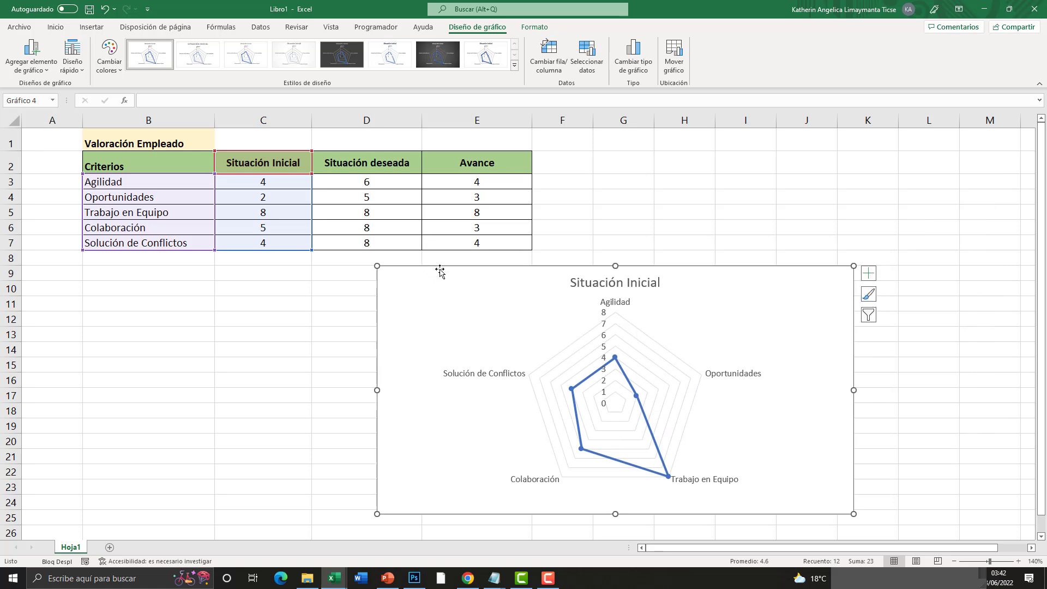
# - Open the chart's Seleccionar origen de datos dialog from its right-click menu
pyautogui.rightClick(440, 271)
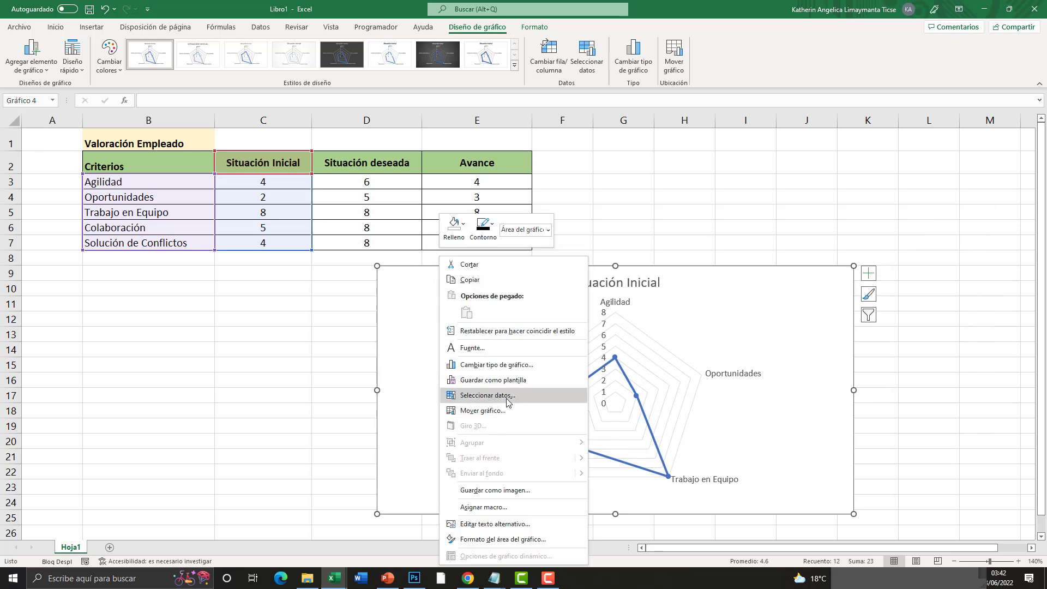
pyautogui.click(508, 402)
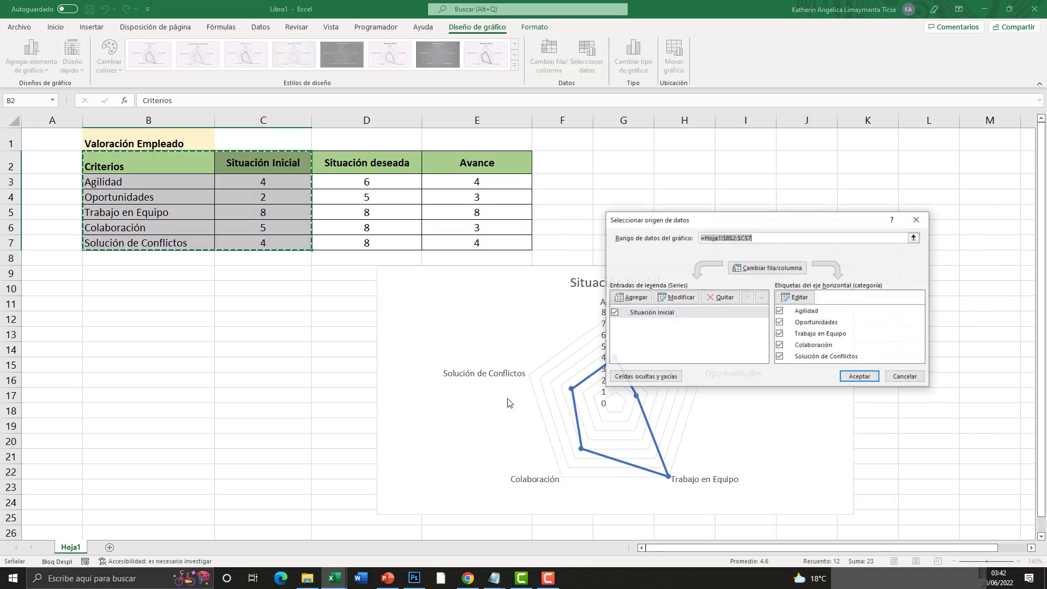
pyautogui.moveTo(685, 217); pyautogui.dragTo(420, 229)
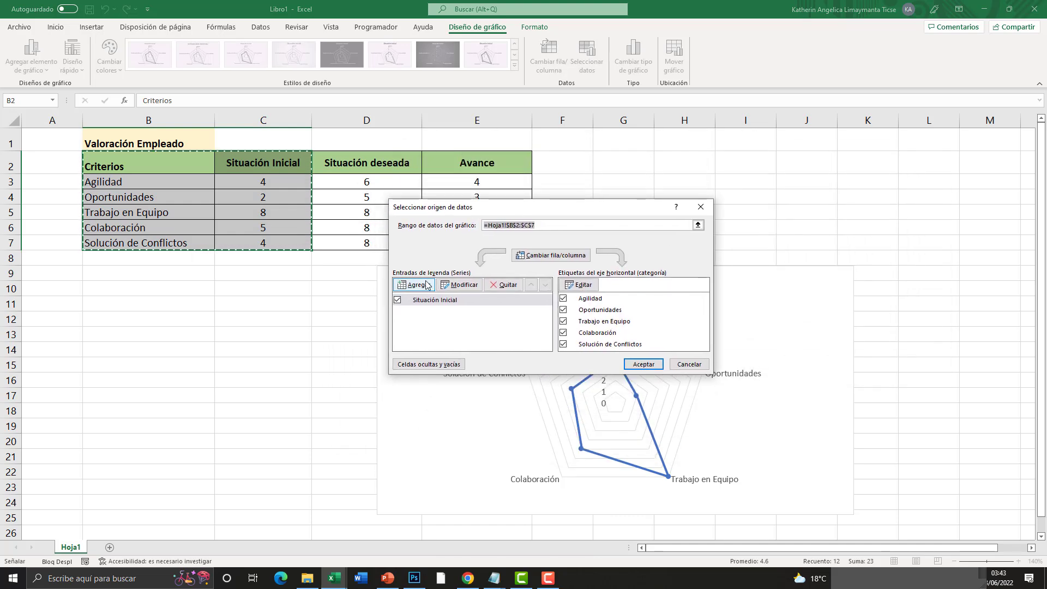
pyautogui.press('super+plus')
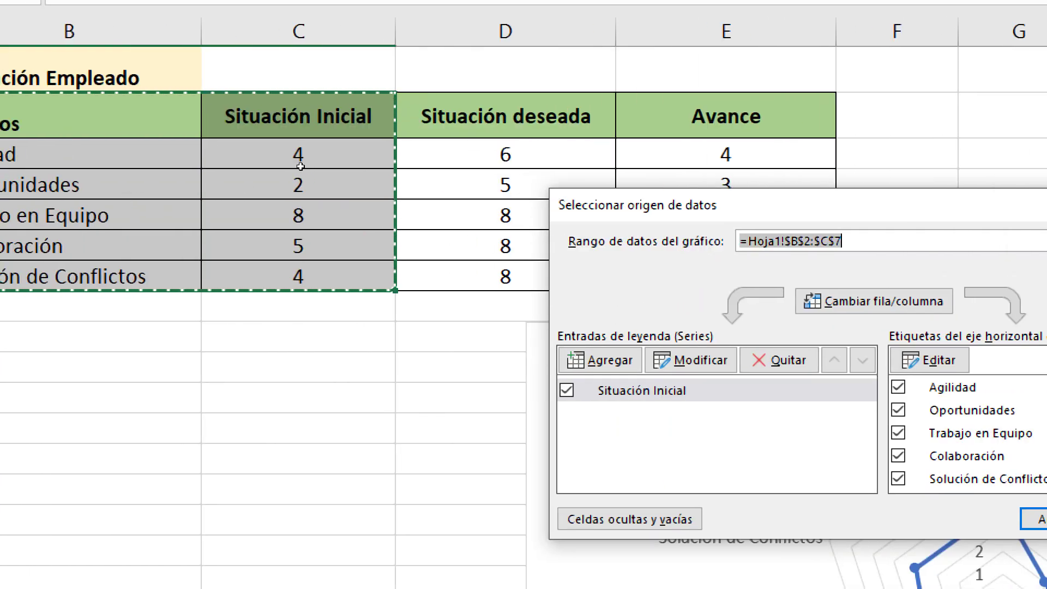
# - Add a Situación deseada series named from its header with values D3:D7
pyautogui.press('Return')
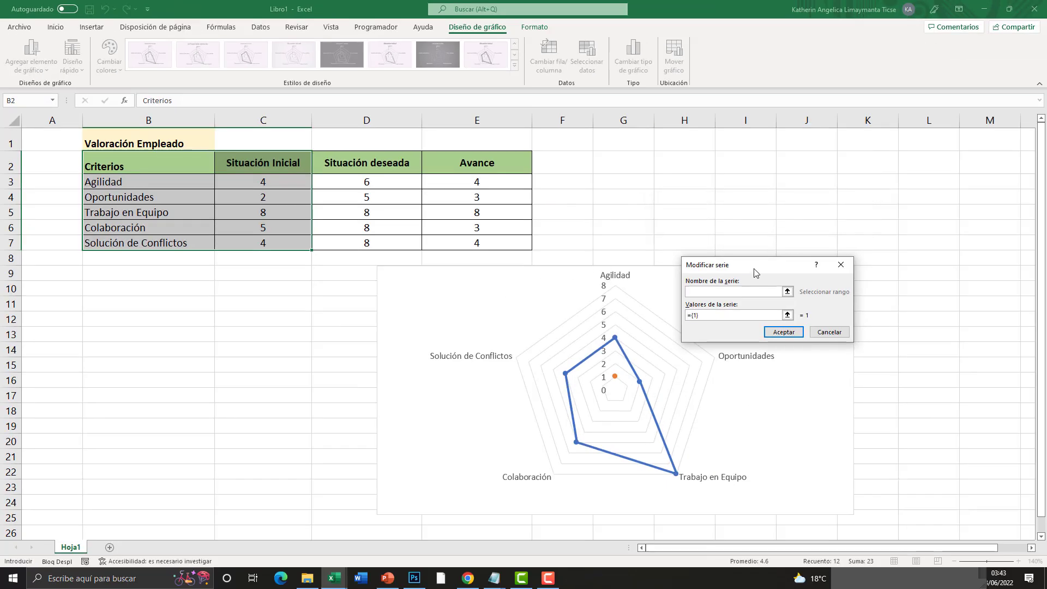
pyautogui.moveTo(759, 275); pyautogui.dragTo(433, 234)
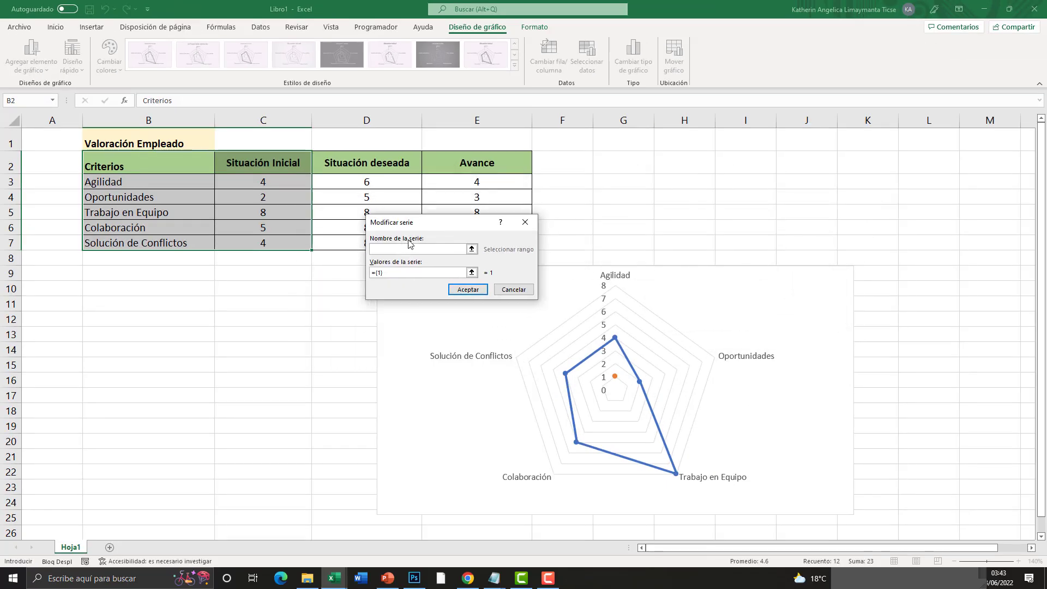
pyautogui.press('super+plus')
pyautogui.click(367, 162)
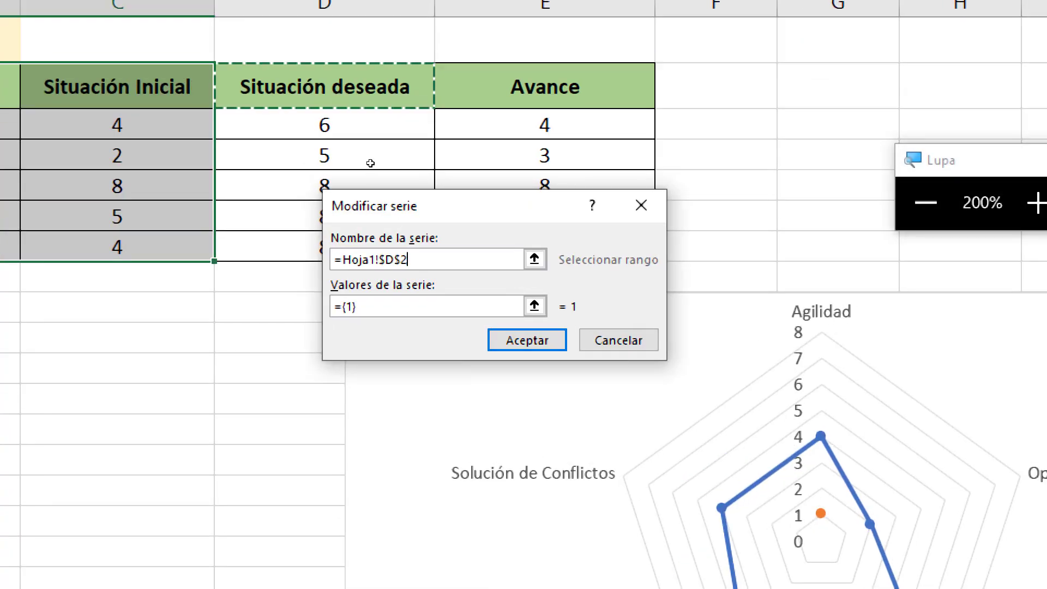
pyautogui.press('Tab')
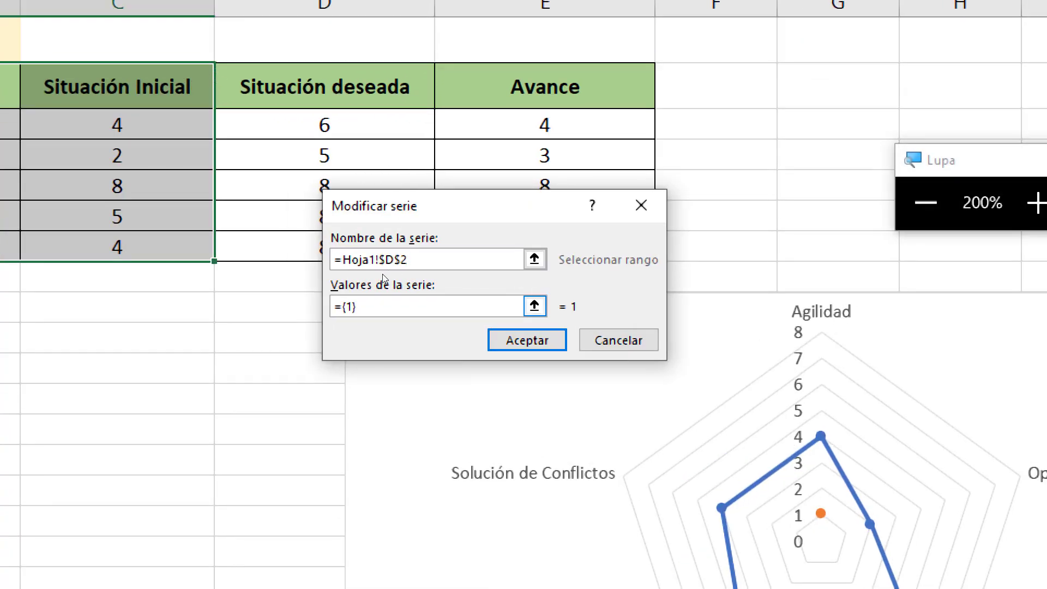
pyautogui.hotkey('shift', 'Tab')
pyautogui.press('BackSpace')
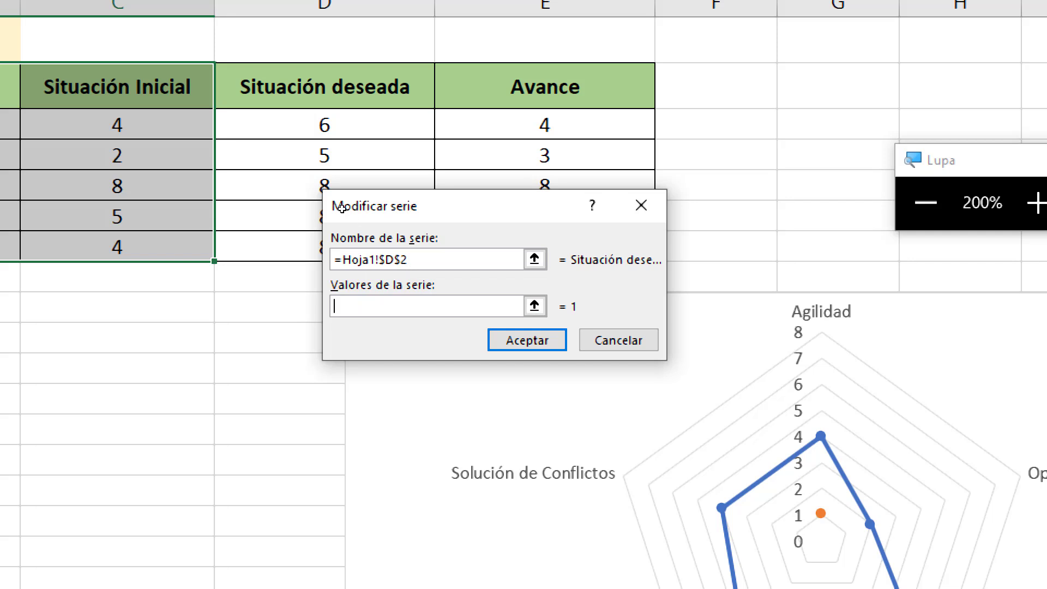
pyautogui.moveTo(324, 125); pyautogui.dragTo(340, 240)
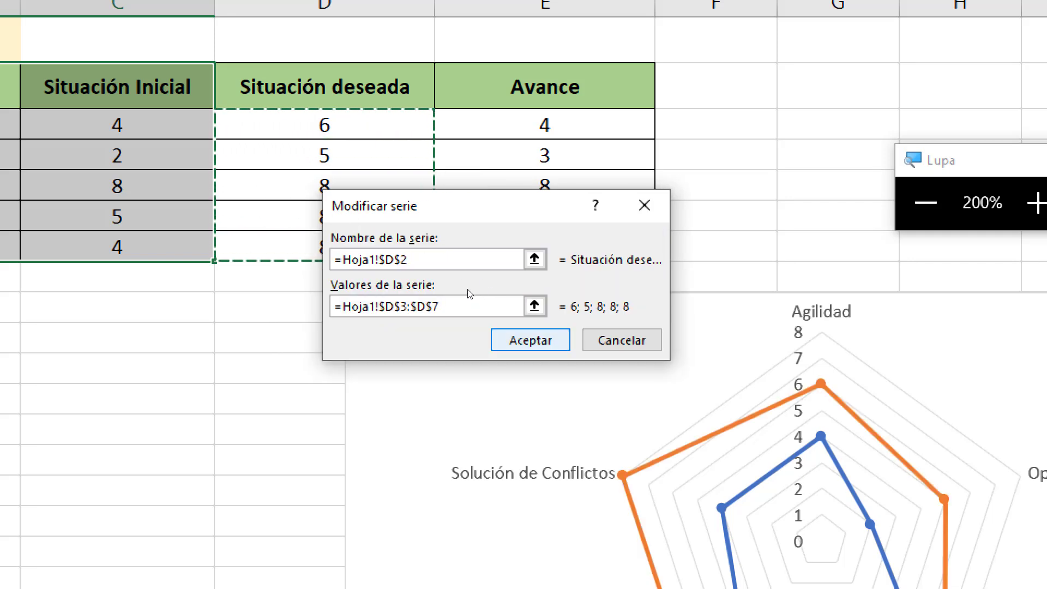
pyautogui.press('Return')
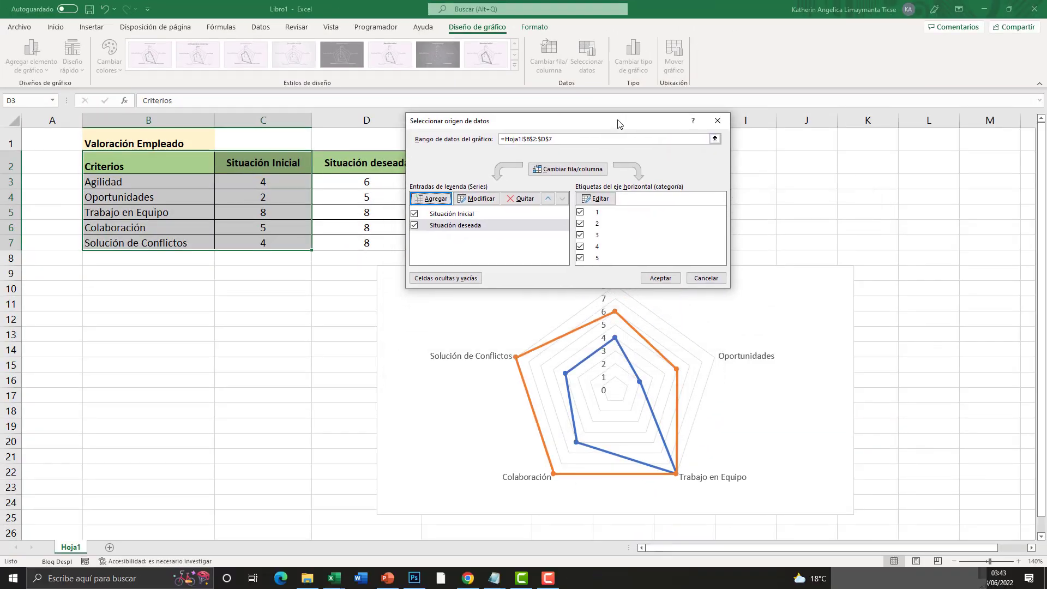
# - Add an Avance series named from its header with values E3:E7, and apply the changes
pyautogui.moveTo(618, 123); pyautogui.dragTo(618, 122)
pyautogui.moveTo(531, 125); pyautogui.dragTo(721, 135)
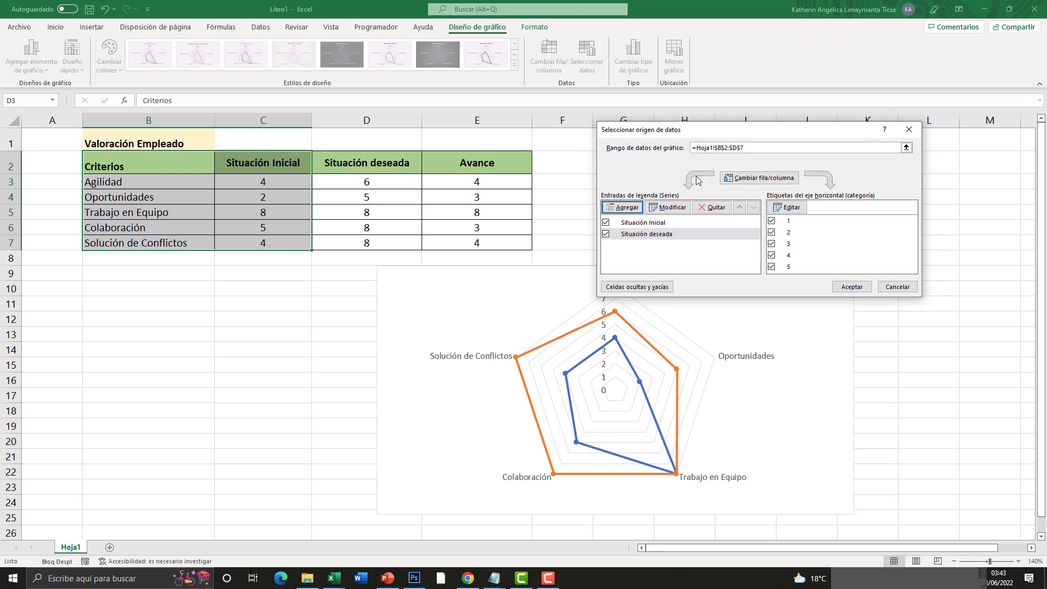
pyautogui.moveTo(696, 138); pyautogui.dragTo(619, 221)
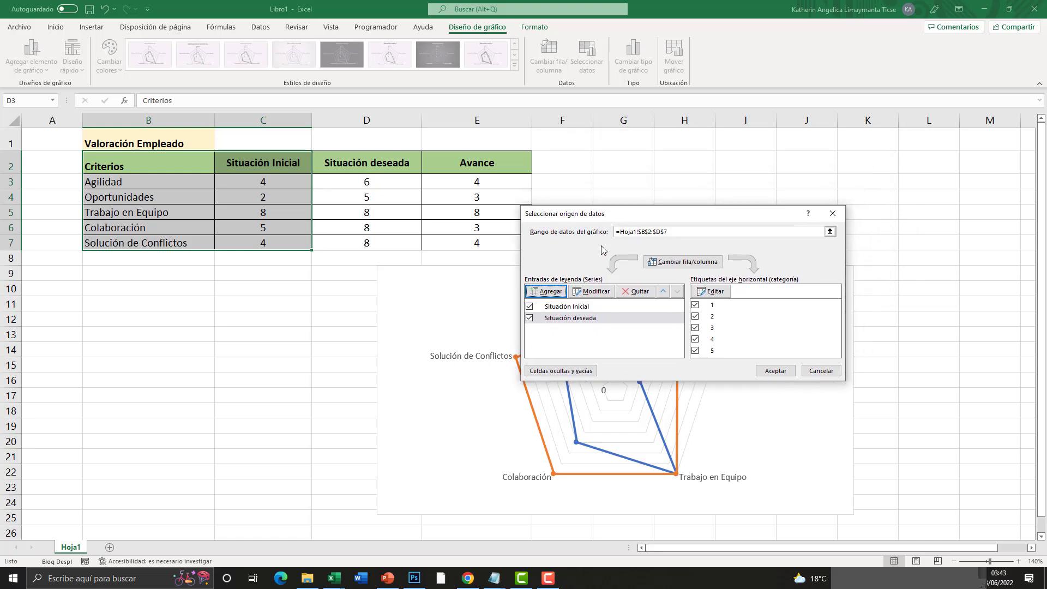
pyautogui.press('super+plus')
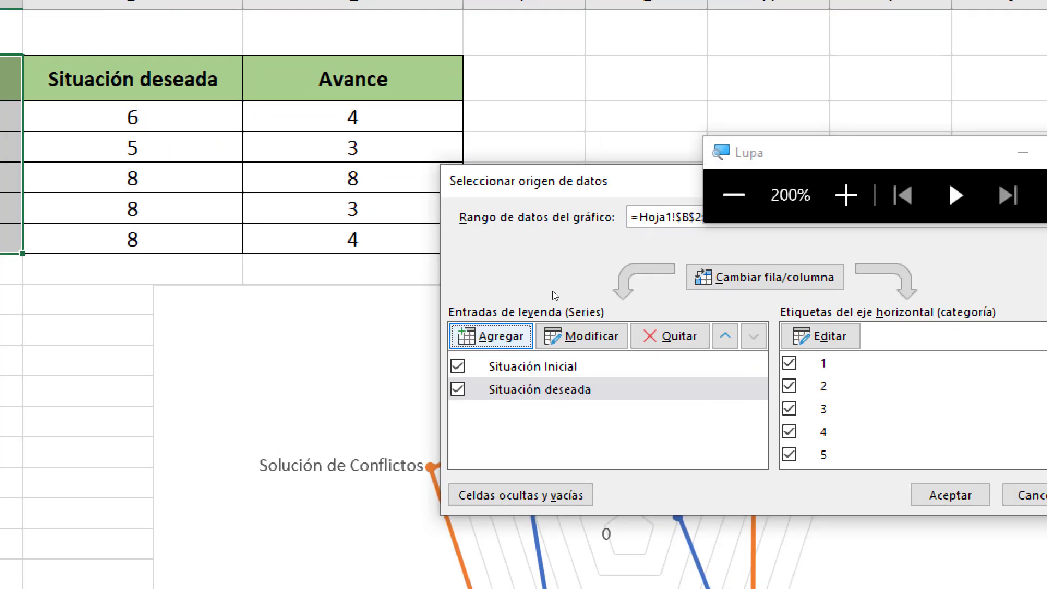
pyautogui.press('Return')
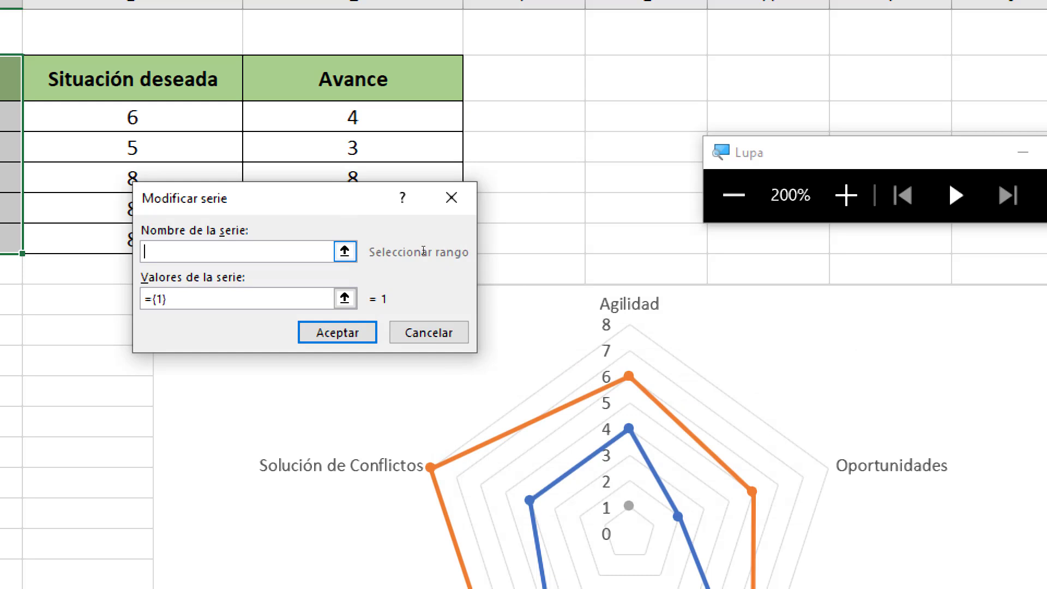
pyautogui.click(352, 79)
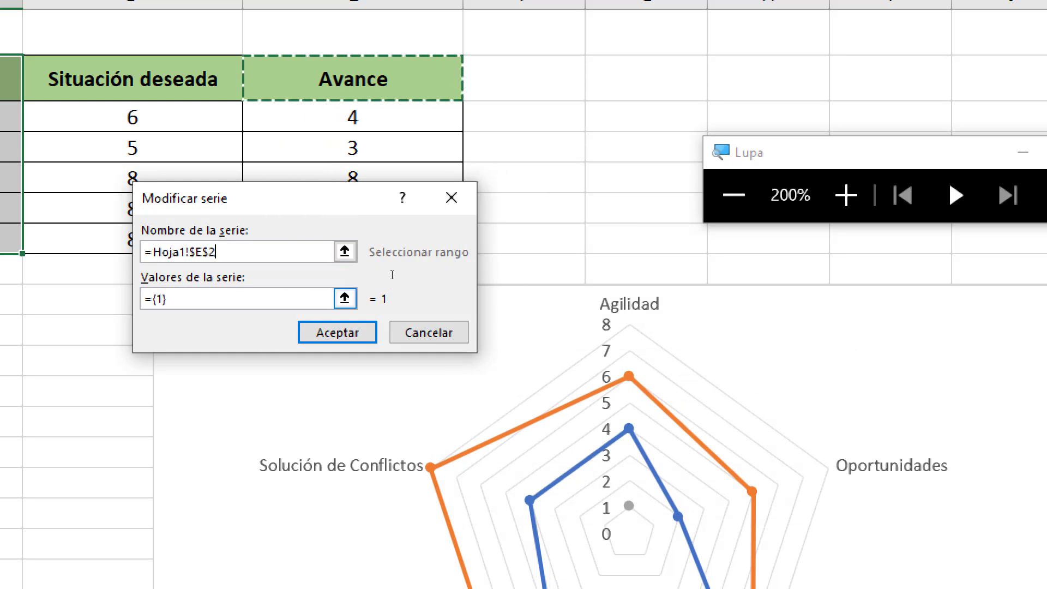
pyautogui.press('Tab')
pyautogui.press('BackSpace')
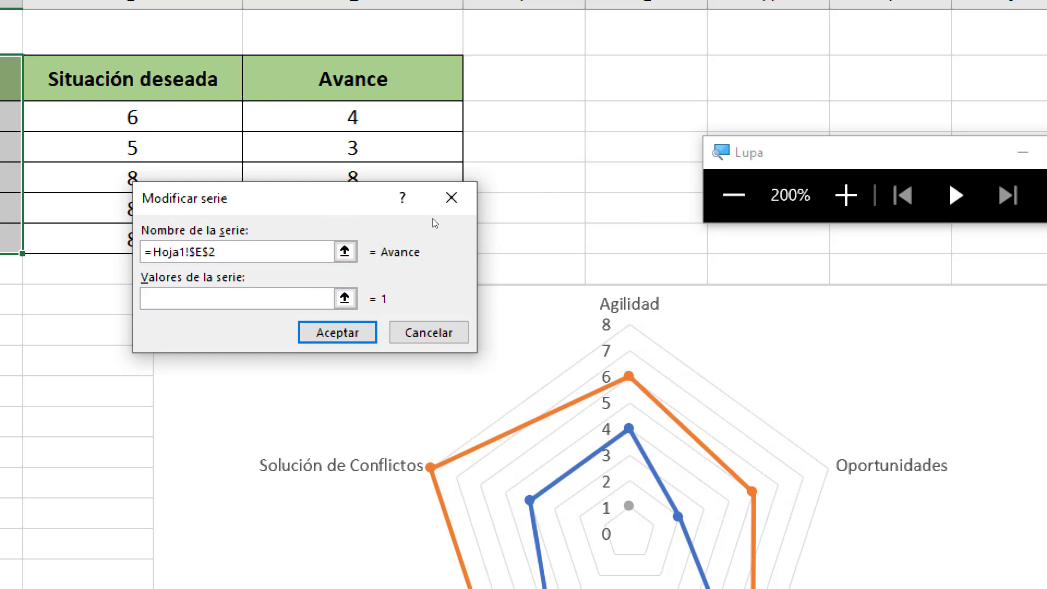
pyautogui.moveTo(234, 213); pyautogui.dragTo(627, 221)
pyautogui.moveTo(453, 117); pyautogui.dragTo(493, 237)
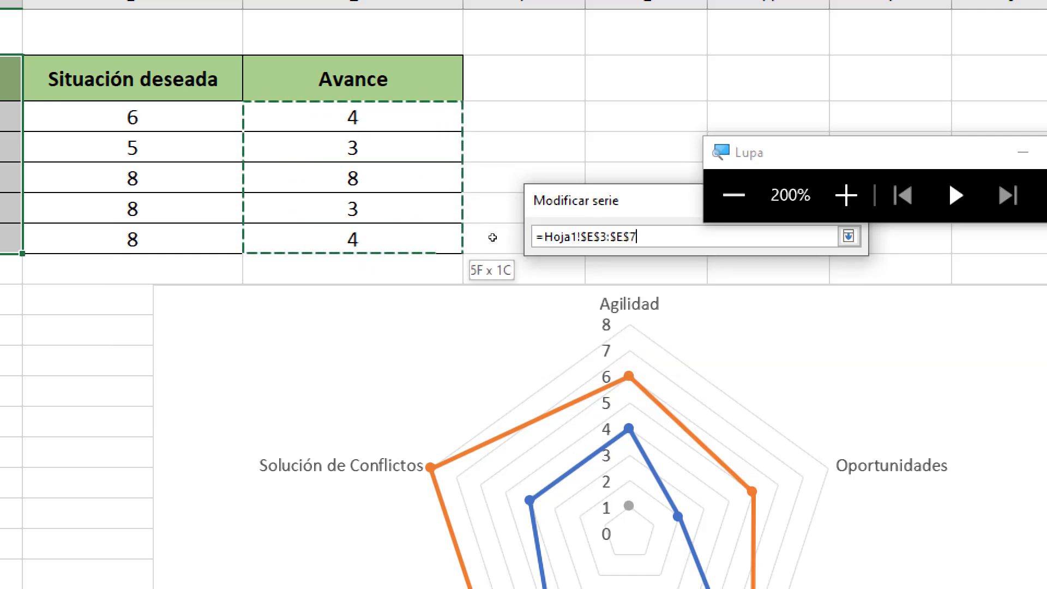
pyautogui.press('super+Escape')
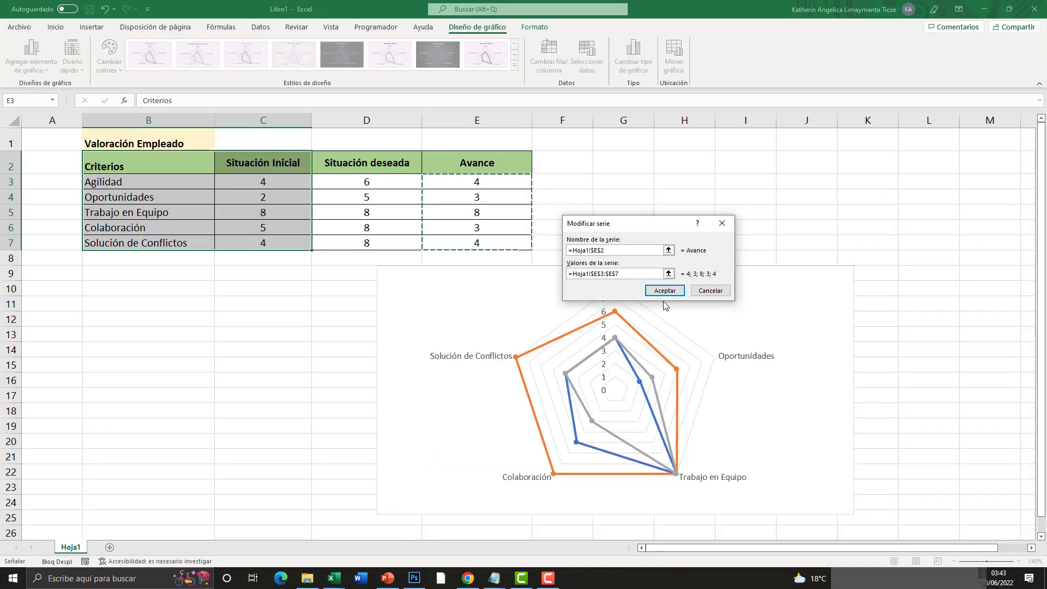
pyautogui.click(665, 291)
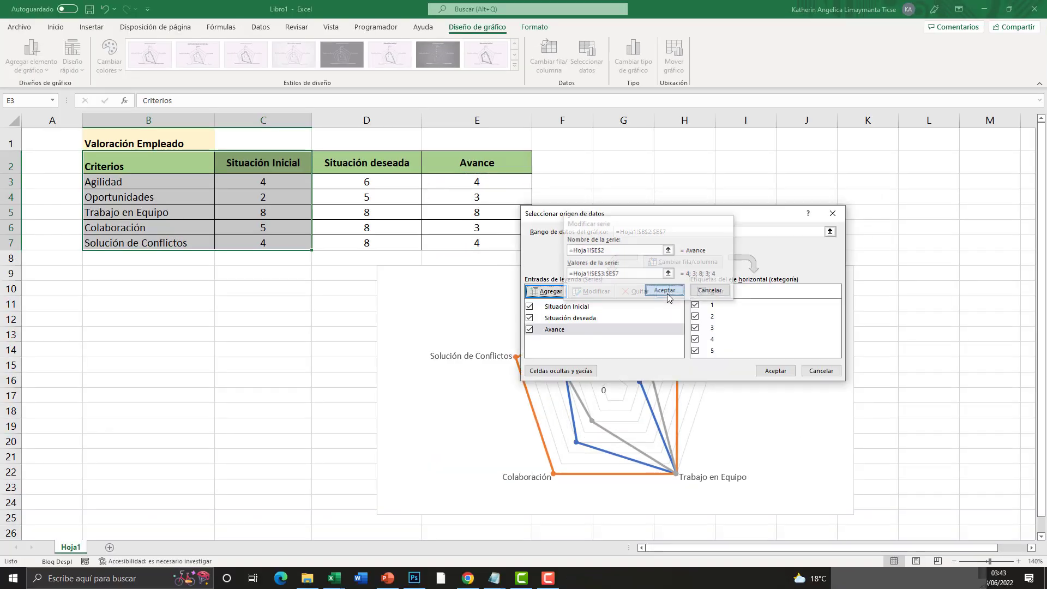
pyautogui.click(774, 371)
# - Move the radar chart beside the table, enlarge it, and inspect its three series
pyautogui.moveTo(516, 272); pyautogui.dragTo(319, 207)
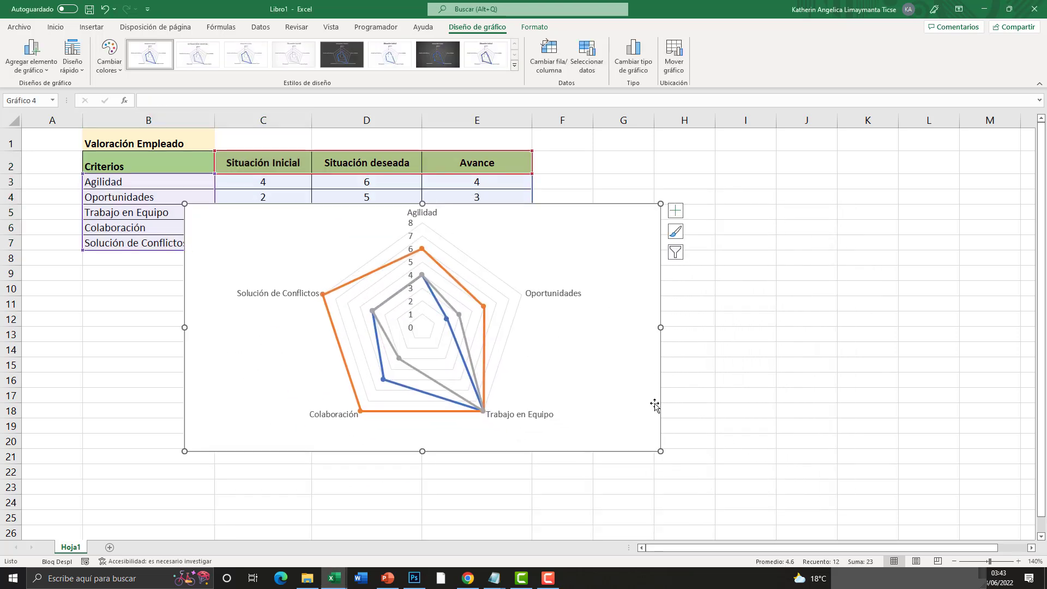
pyautogui.moveTo(660, 450); pyautogui.dragTo(735, 481)
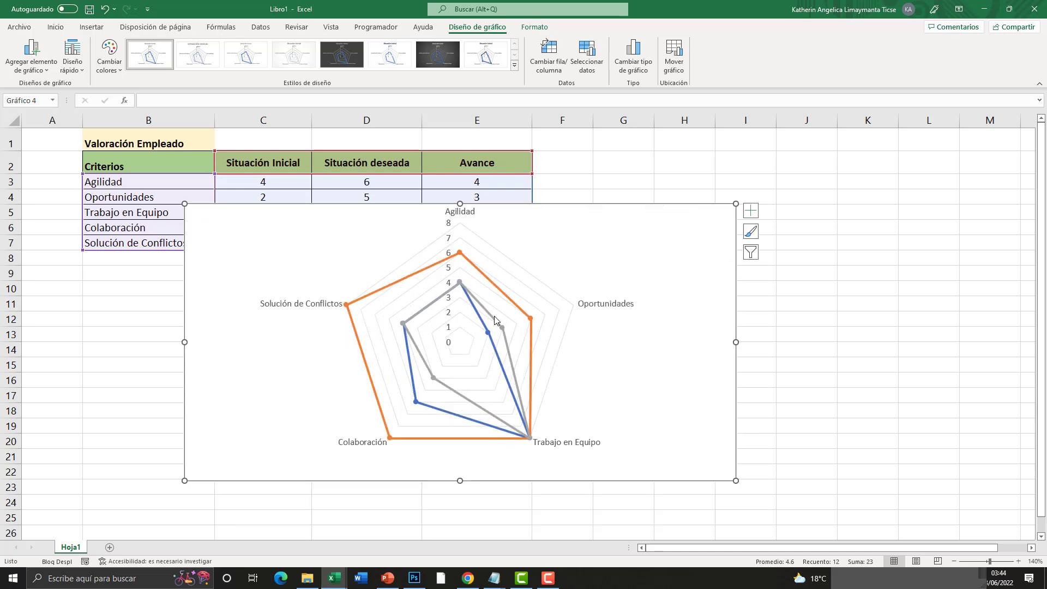
pyautogui.click(483, 438)
pyautogui.click(431, 408)
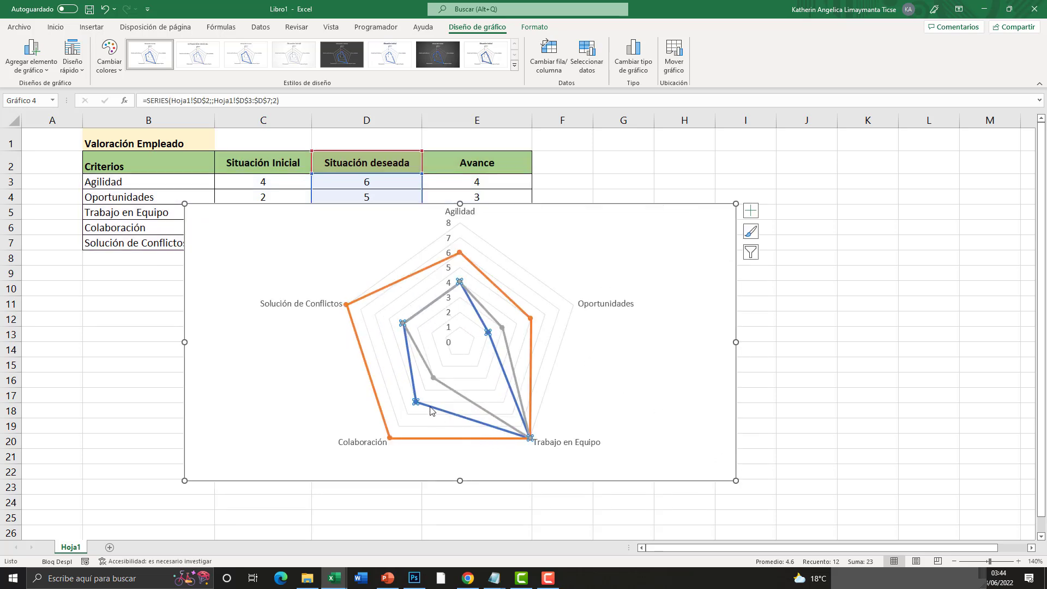
pyautogui.click(442, 383)
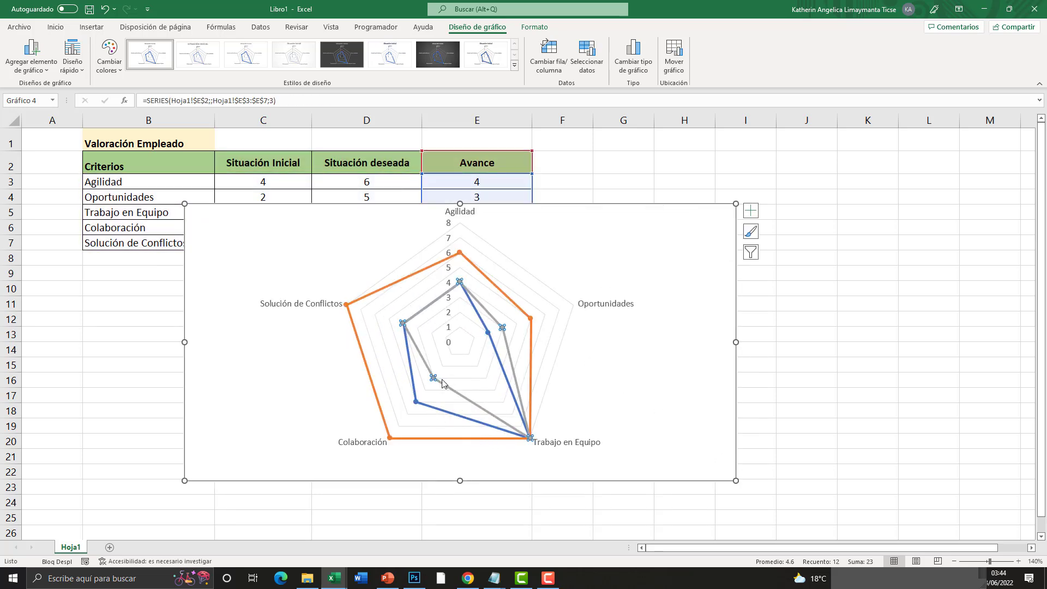
pyautogui.click(600, 351)
pyautogui.moveTo(558, 224)
pyautogui.mouseDown()
pyautogui.moveTo(575, 205)
pyautogui.moveTo(705, 288)
pyautogui.moveTo(572, 206)
pyautogui.moveTo(623, 186)
pyautogui.mouseUp()
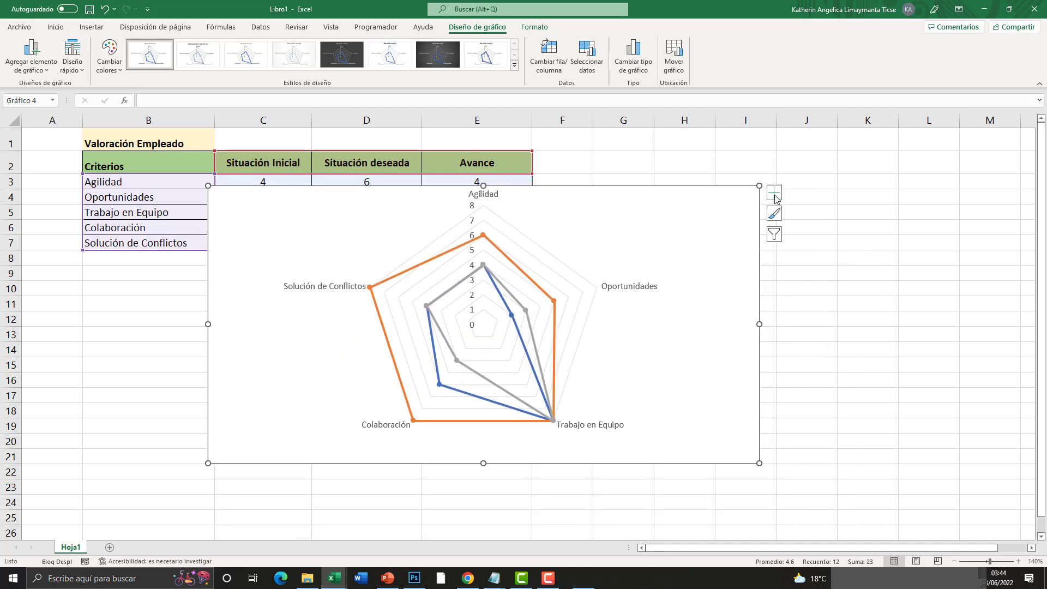
# - Turn on the chart's Leyenda and position it Inferior, below the radar
pyautogui.press('super+plus')
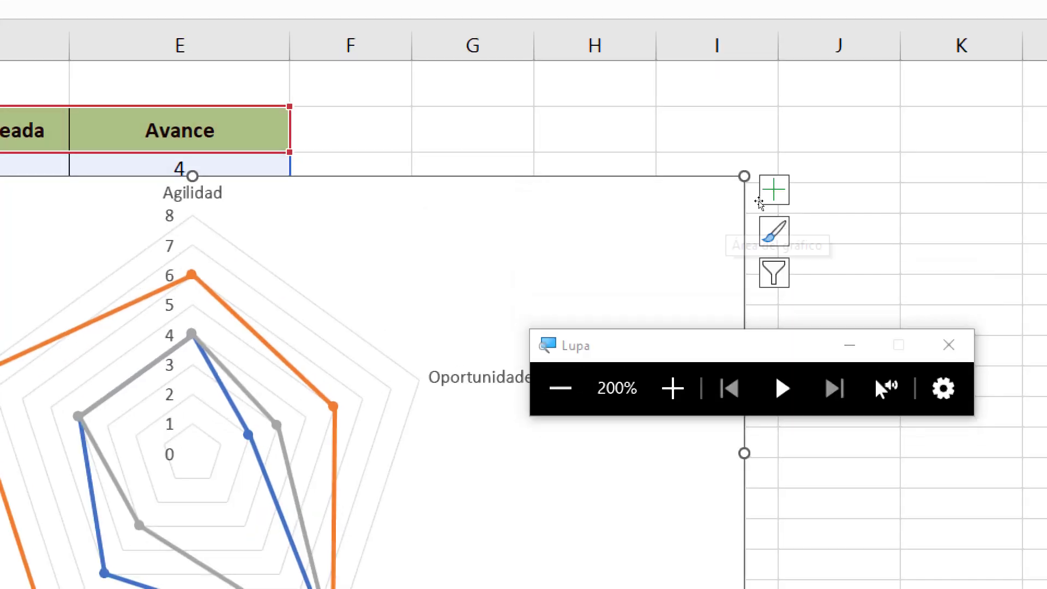
pyautogui.click(771, 189)
pyautogui.press('super+Escape')
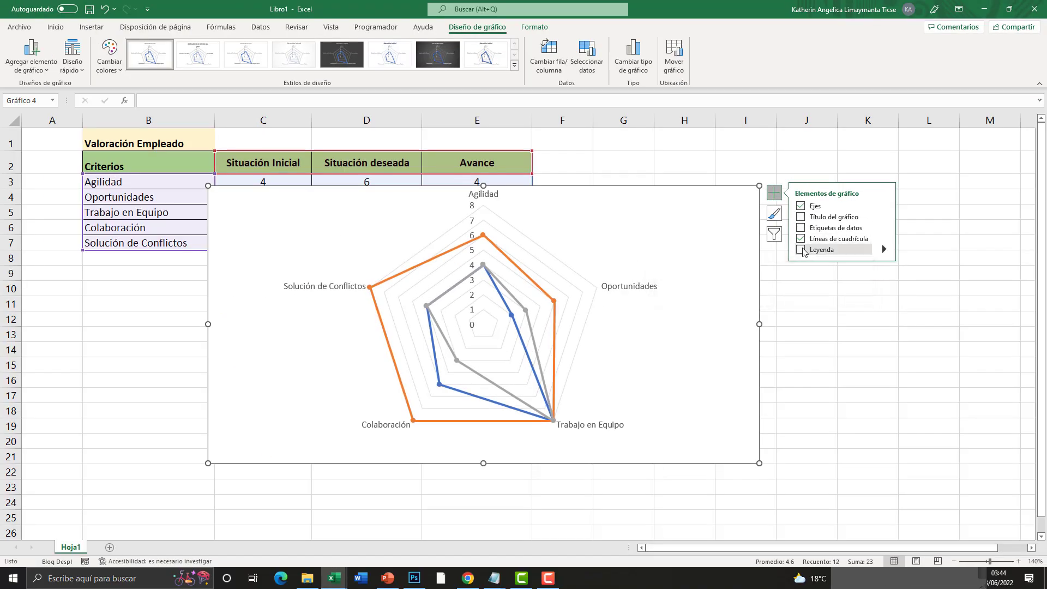
pyautogui.click(801, 249)
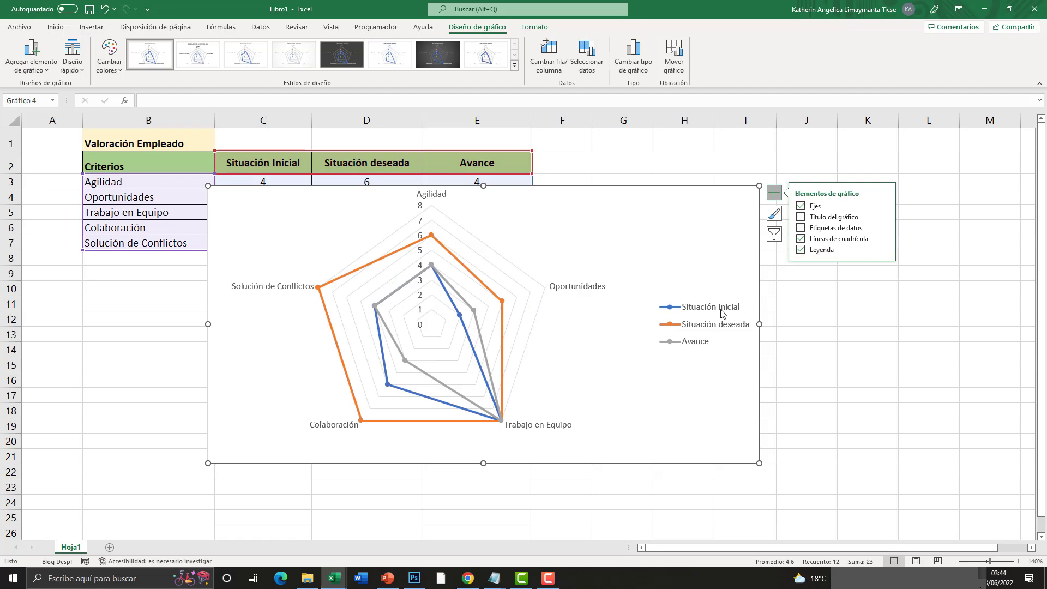
pyautogui.press('super+plus')
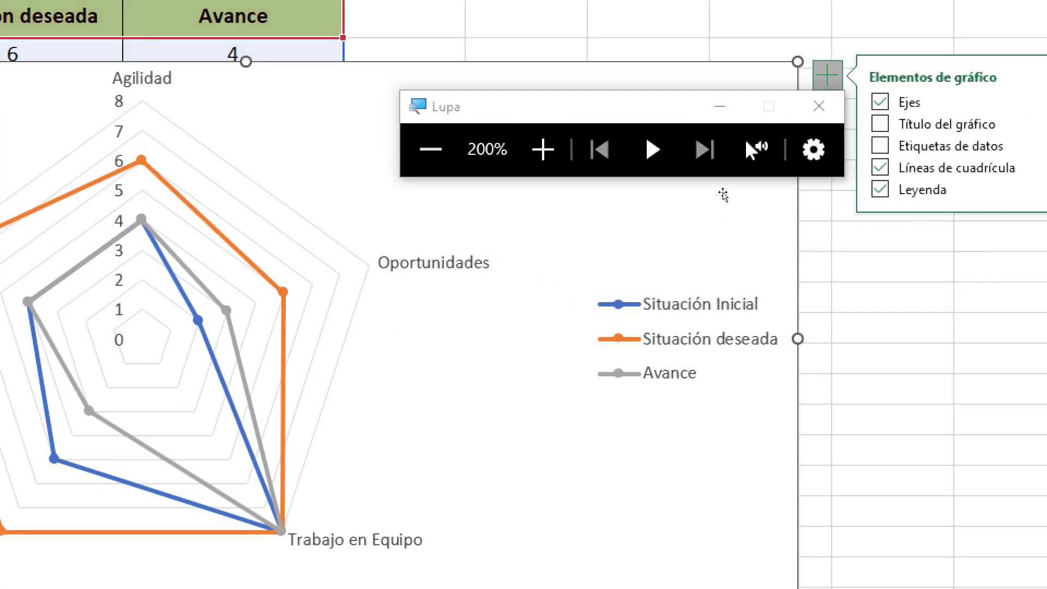
pyautogui.moveTo(883, 249)
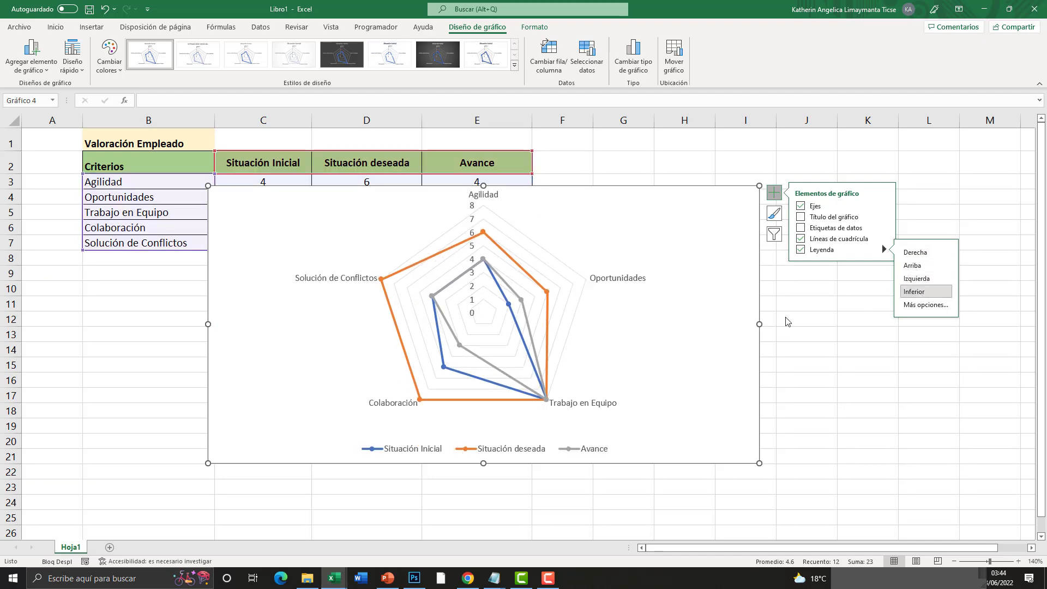
pyautogui.click(920, 292)
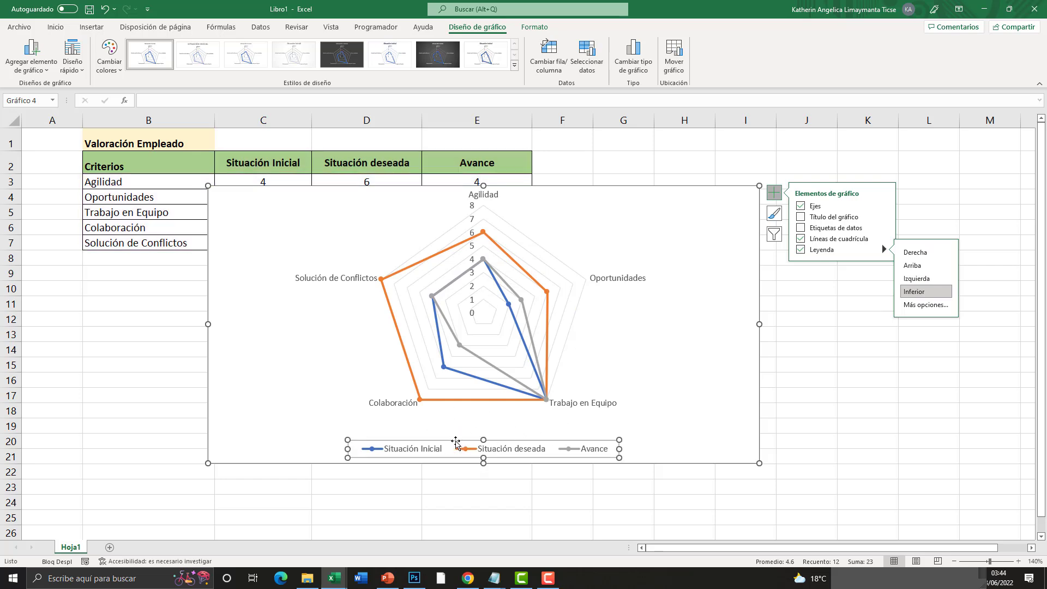
pyautogui.press('super+plus')
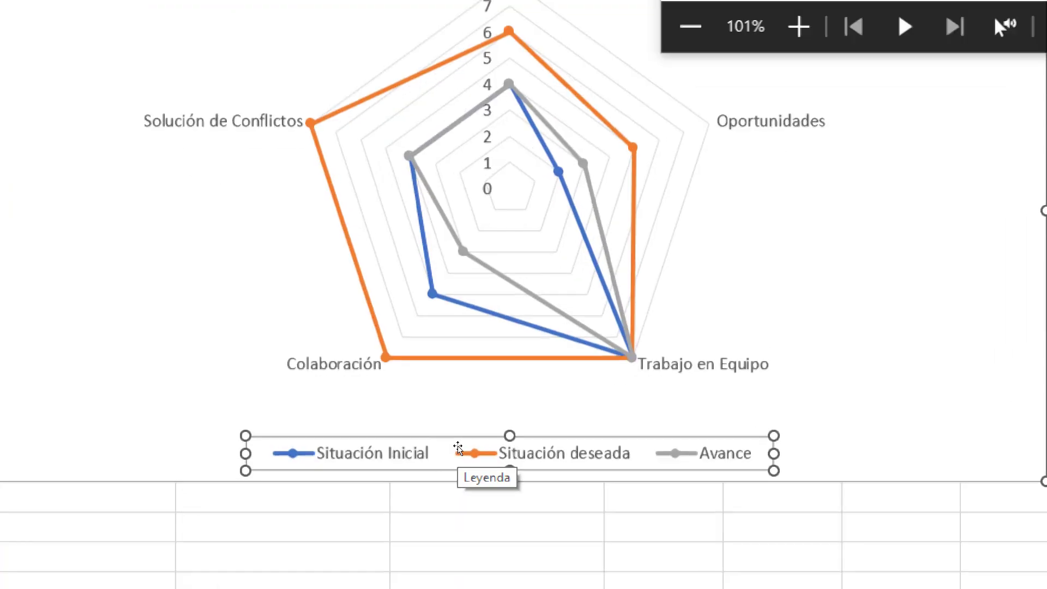
pyautogui.press('super+Escape')
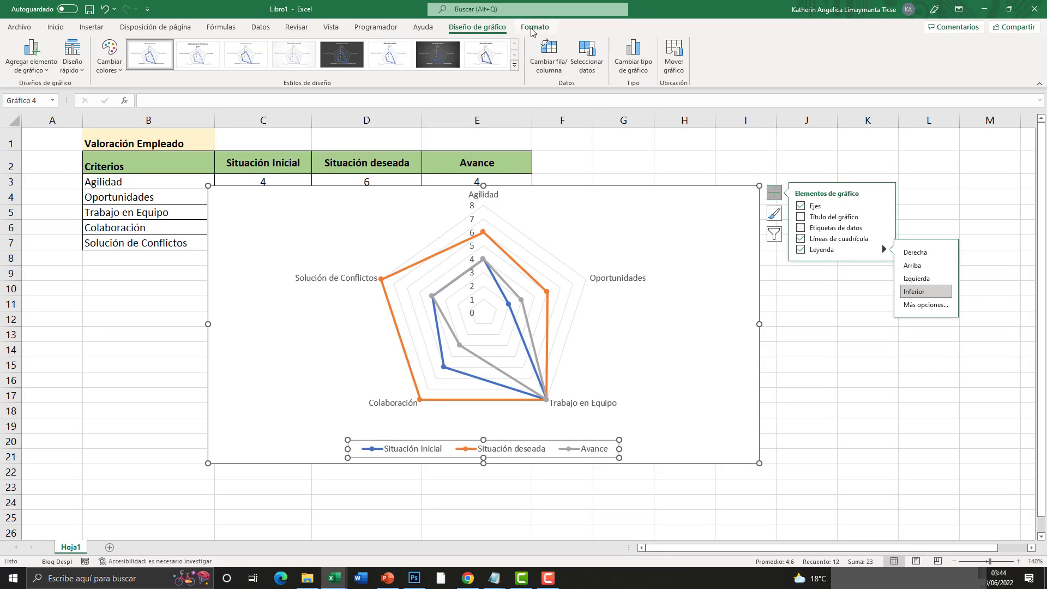
# - Give the legend a Contorno de forma outline with a chosen weight and colour
pyautogui.click(534, 26)
pyautogui.click(488, 55)
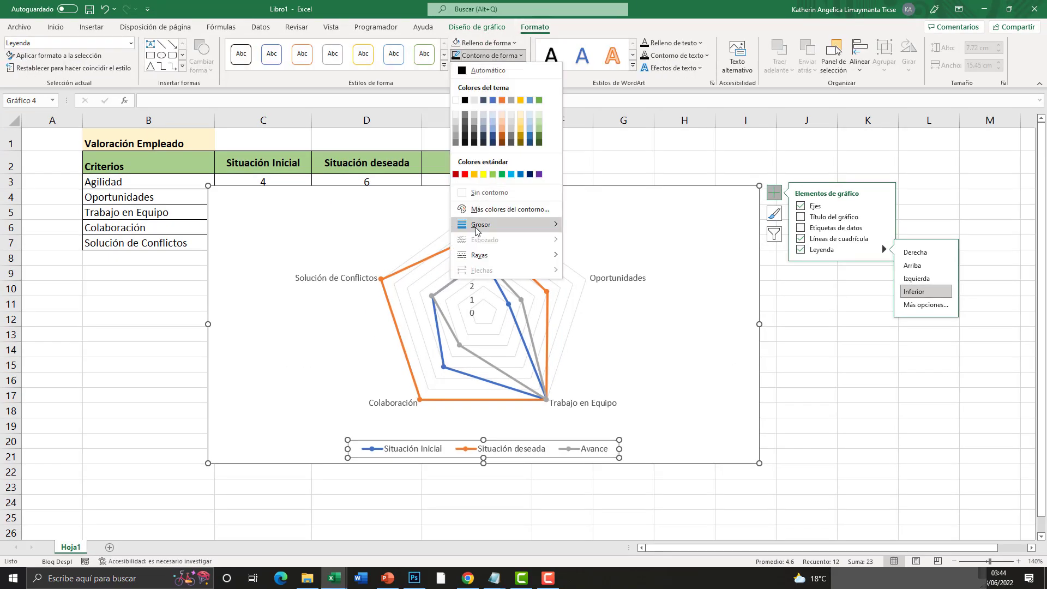
pyautogui.moveTo(503, 224)
pyautogui.click(602, 262)
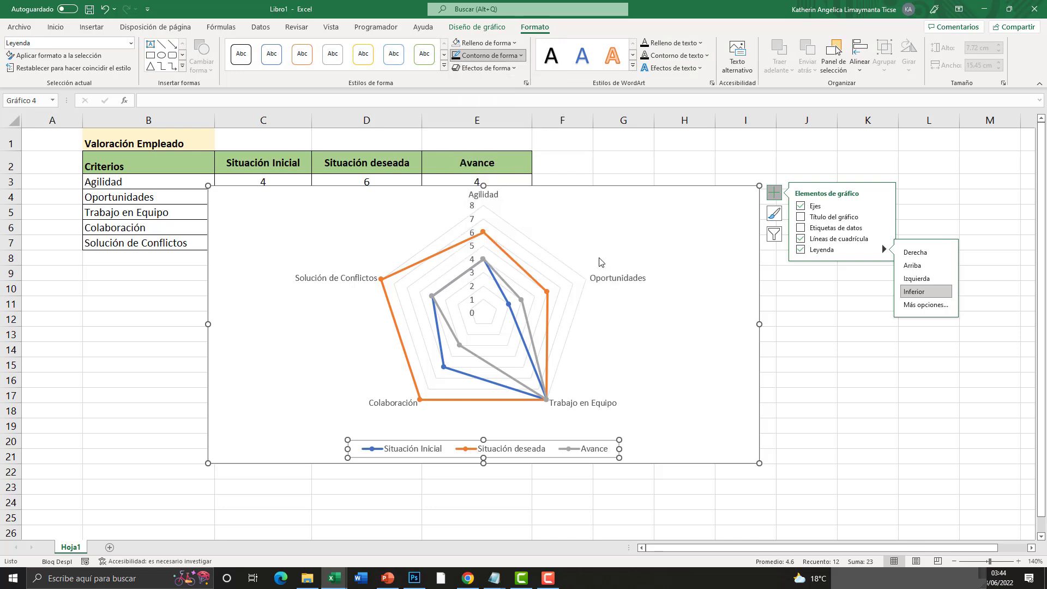
pyautogui.click(489, 55)
pyautogui.click(464, 137)
pyautogui.click(802, 385)
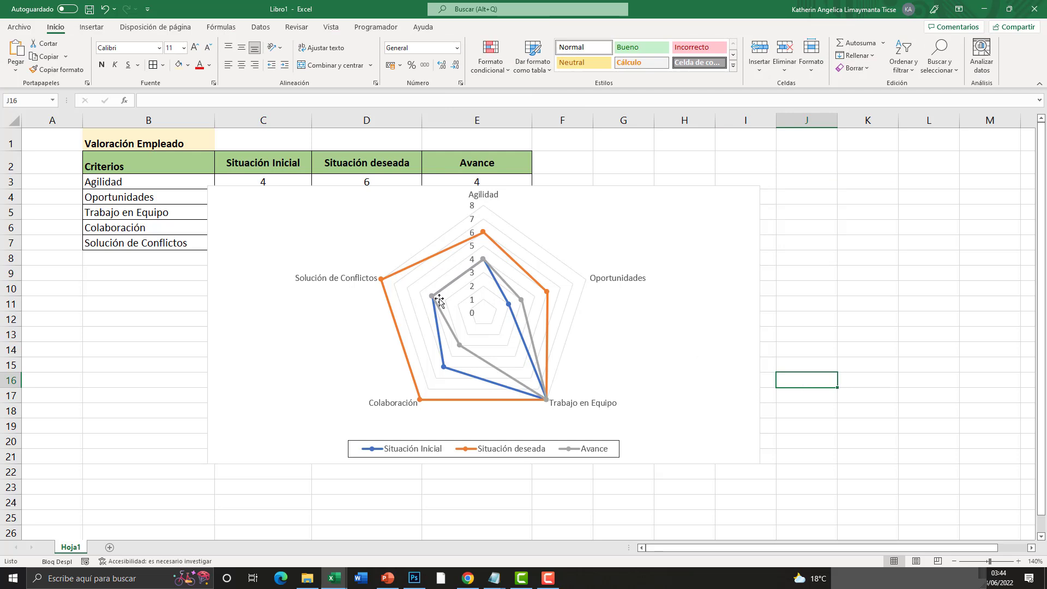
# - Enlarge the radar chart to 10.85 cm tall by 20.92 cm wide
pyautogui.moveTo(331, 194); pyautogui.dragTo(338, 202)
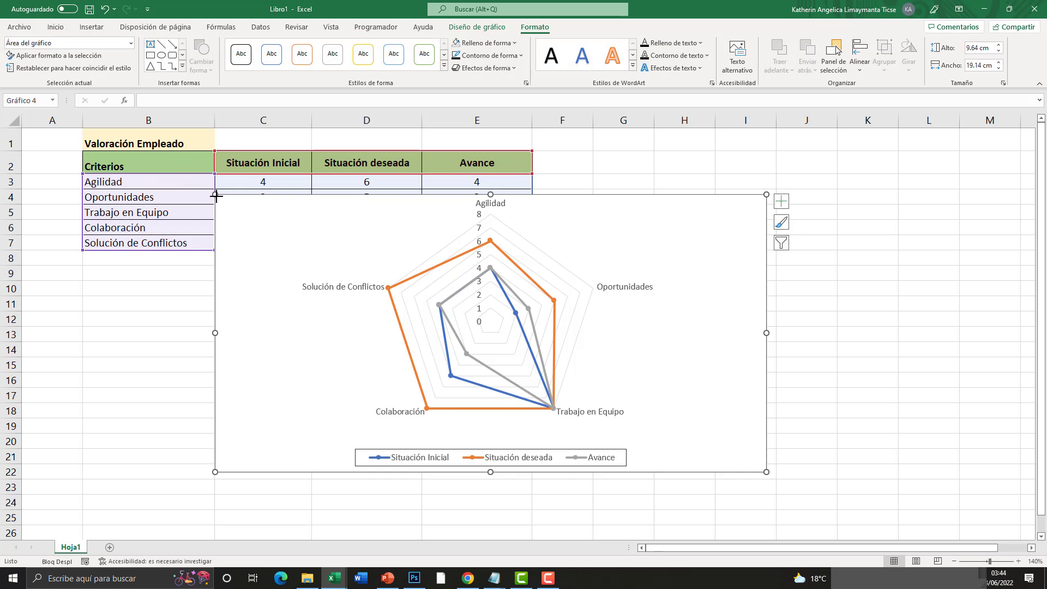
pyautogui.moveTo(214, 195); pyautogui.dragTo(163, 159)
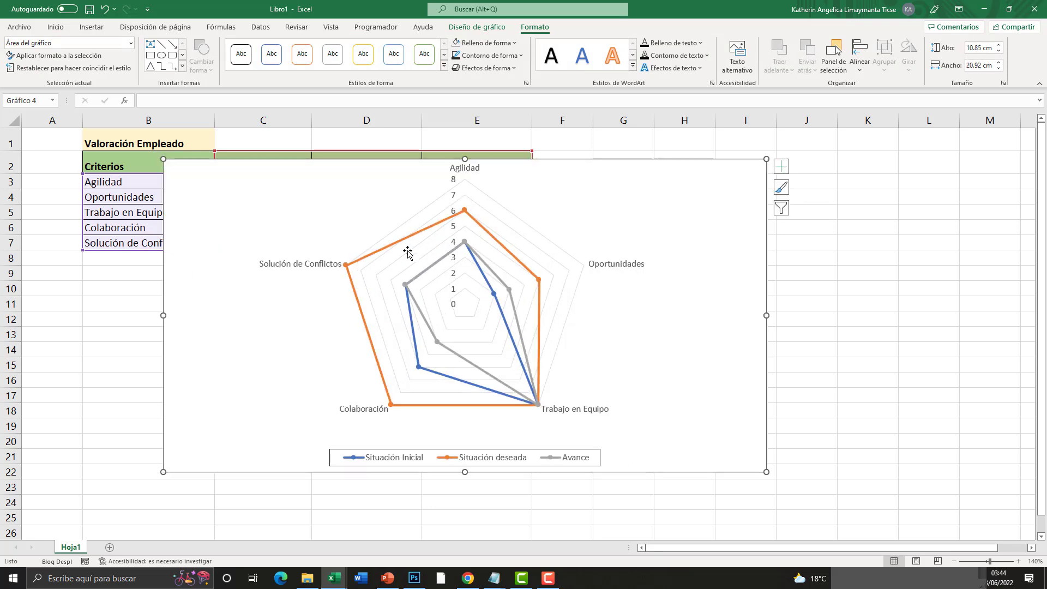
pyautogui.click(421, 234)
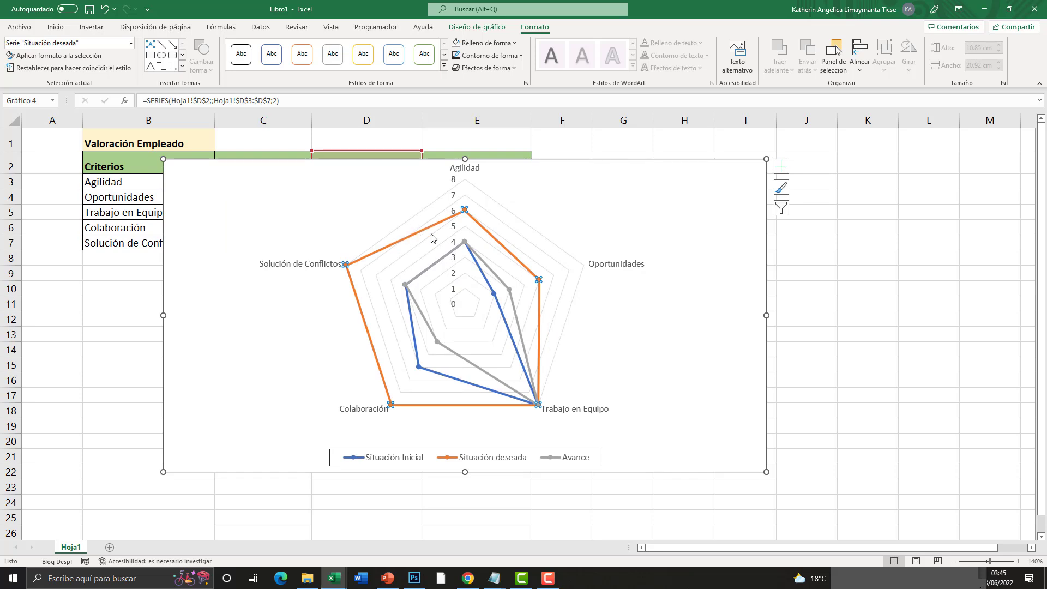
pyautogui.click(489, 55)
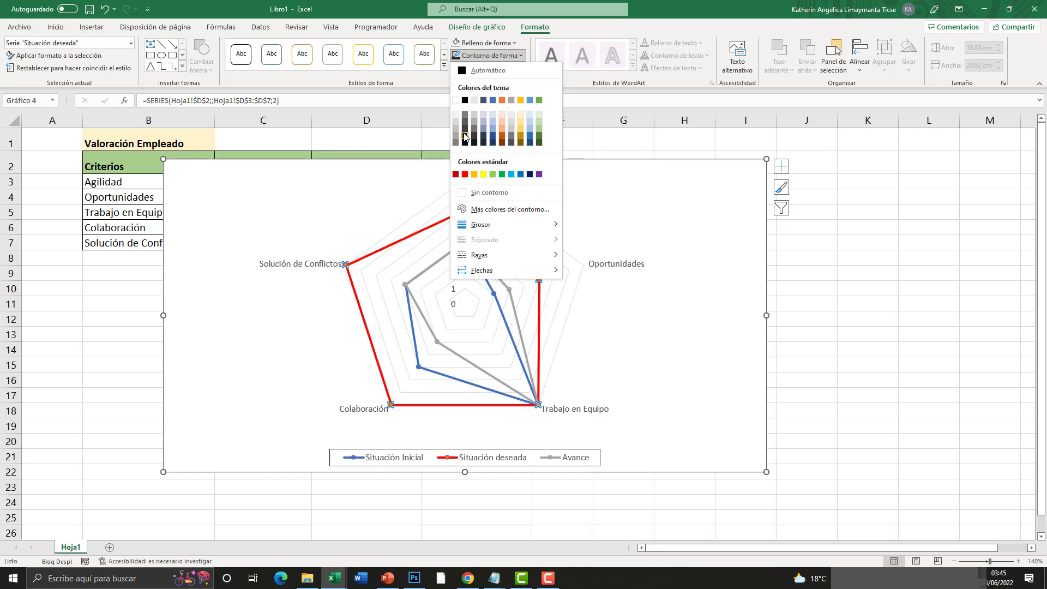
pyautogui.click(464, 99)
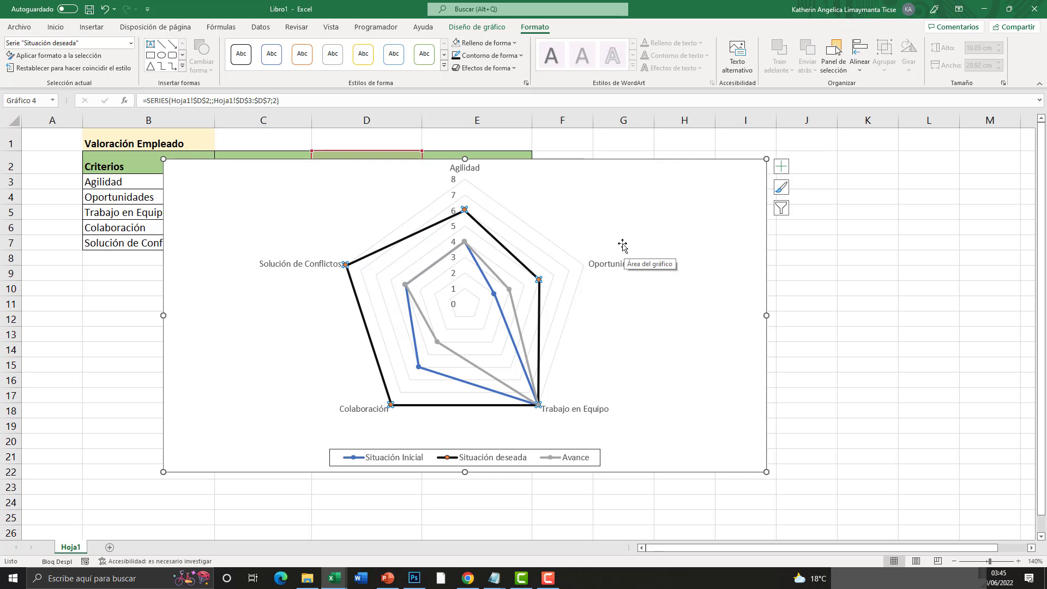
pyautogui.hotkey('ctrl', 'z')
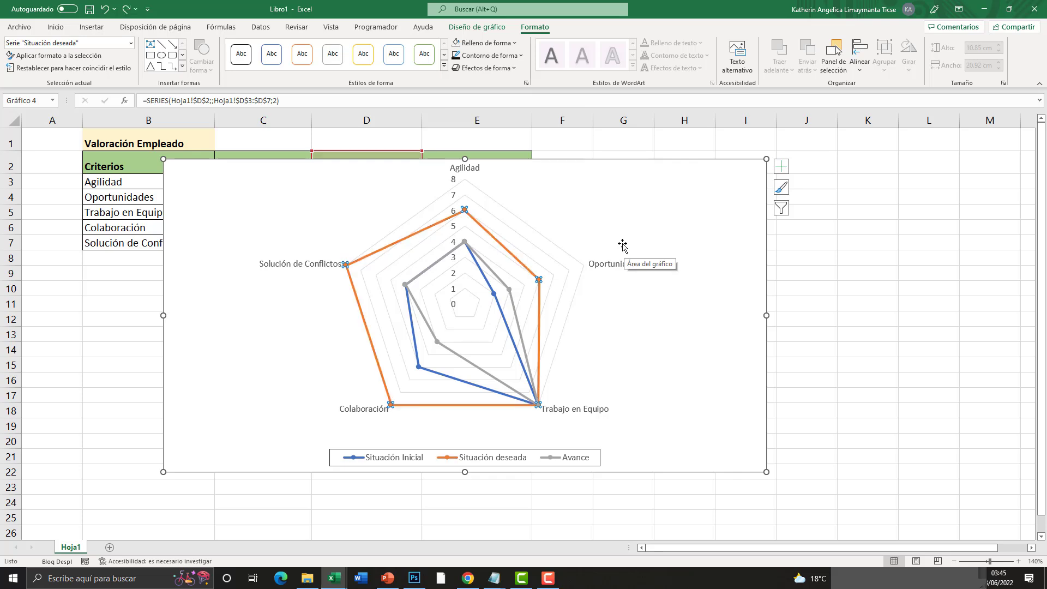